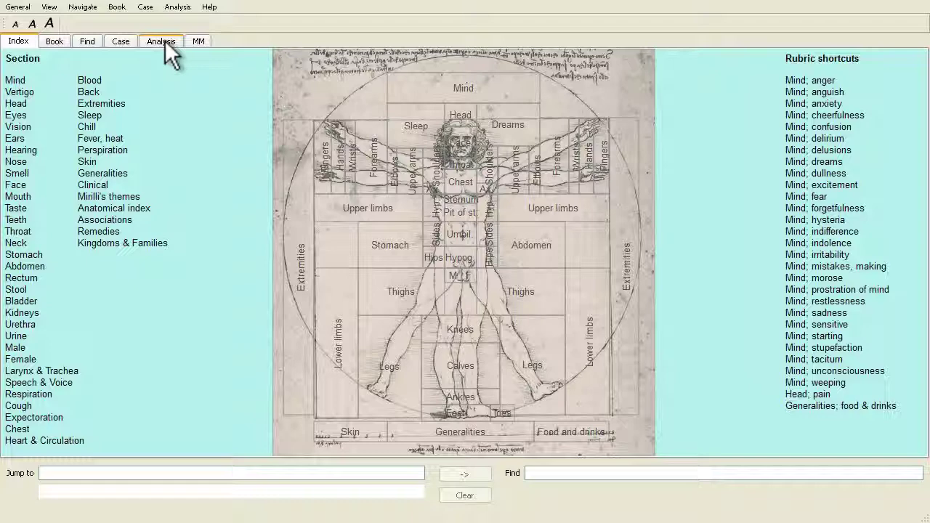
Step: Switch from the Index page to the demo case's Analysis view using the View menu
{"action": "left_click", "coordinate": [50, 7]}
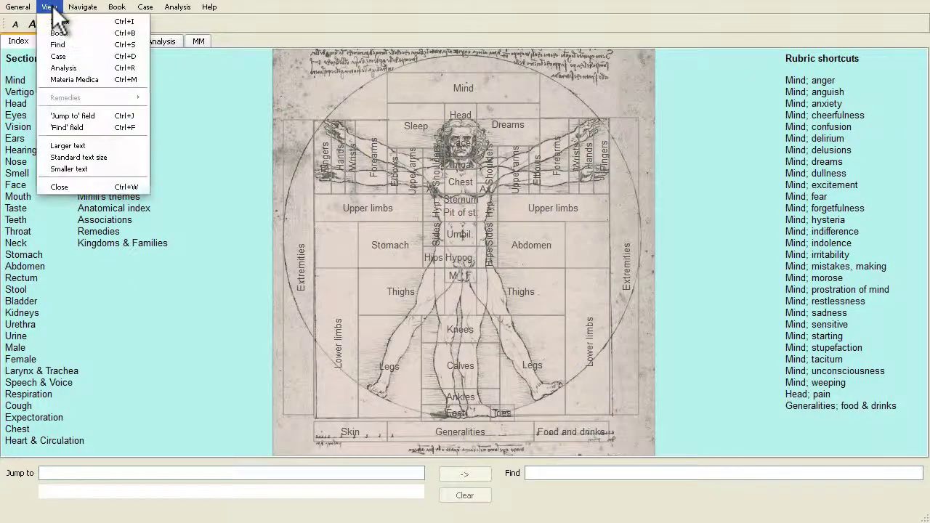
{"action": "left_click", "coordinate": [72, 70]}
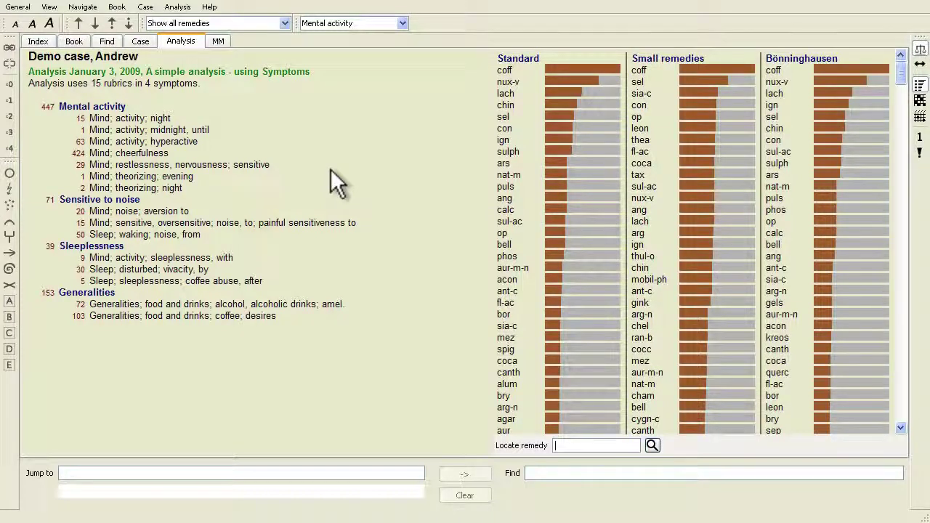
Step: Highlight remedies for Mental activity and the sleeplessness rubric, then go to the Case page
{"action": "left_click", "coordinate": [127, 107]}
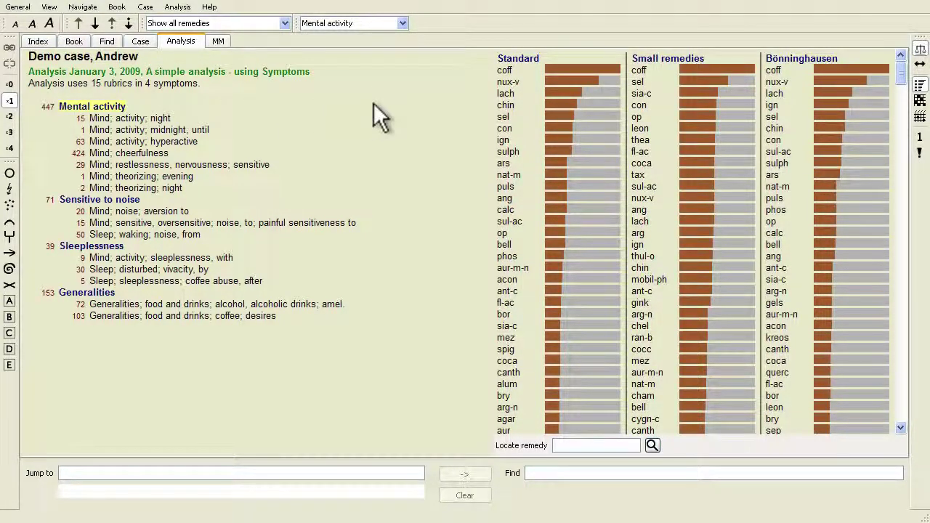
{"action": "left_click", "coordinate": [162, 259]}
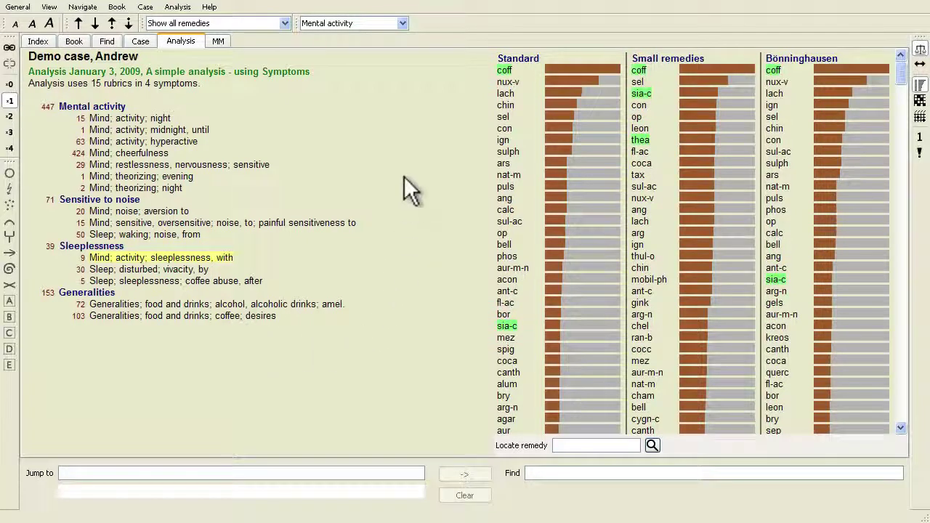
{"action": "left_click", "coordinate": [129, 109]}
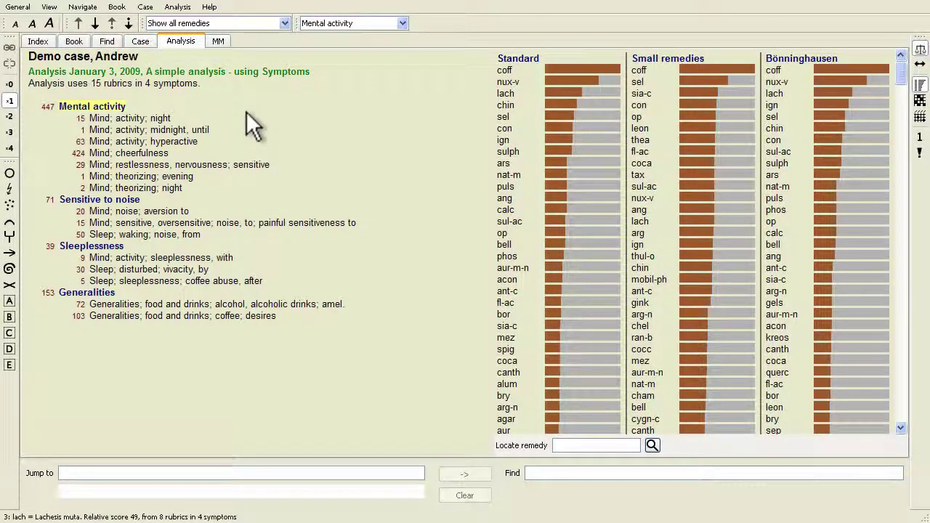
{"action": "left_click", "coordinate": [137, 42]}
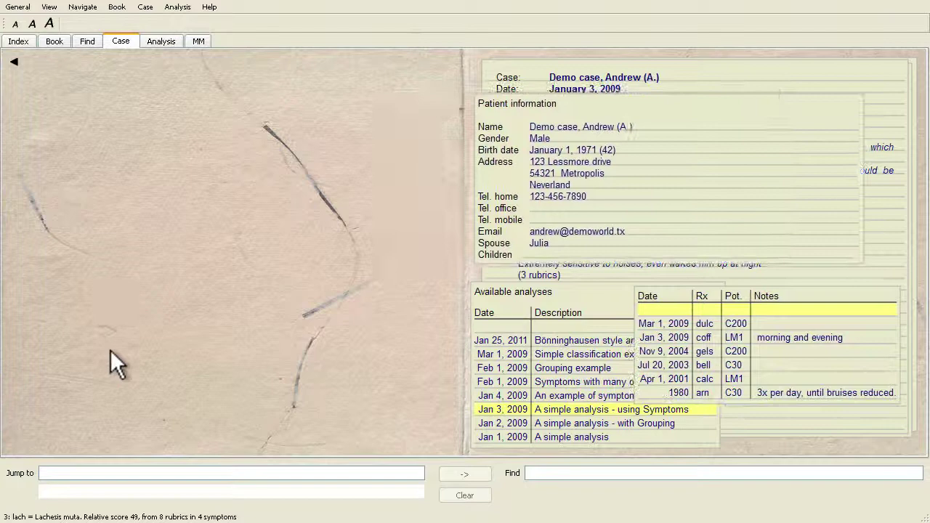
Step: Close the open case and select the demo case under Other in the case list
{"action": "left_click", "coordinate": [74, 357]}
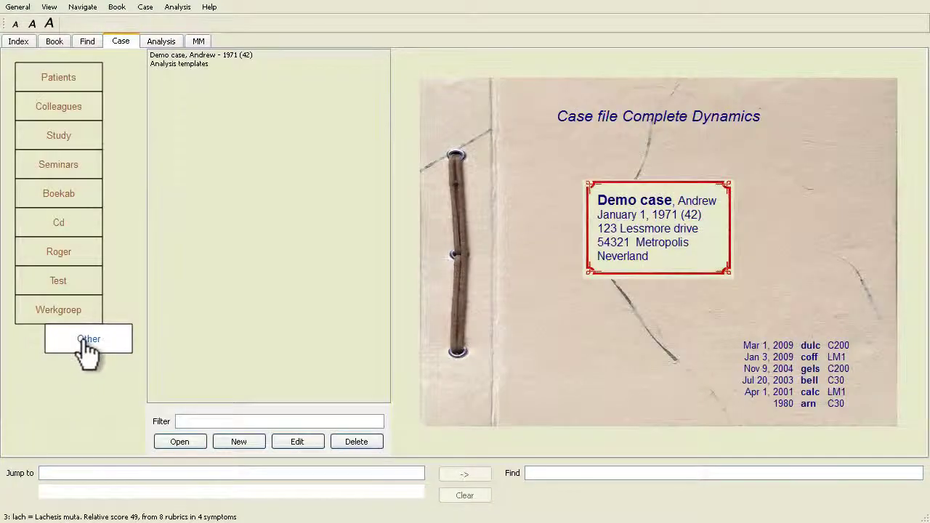
{"action": "left_click", "coordinate": [203, 57]}
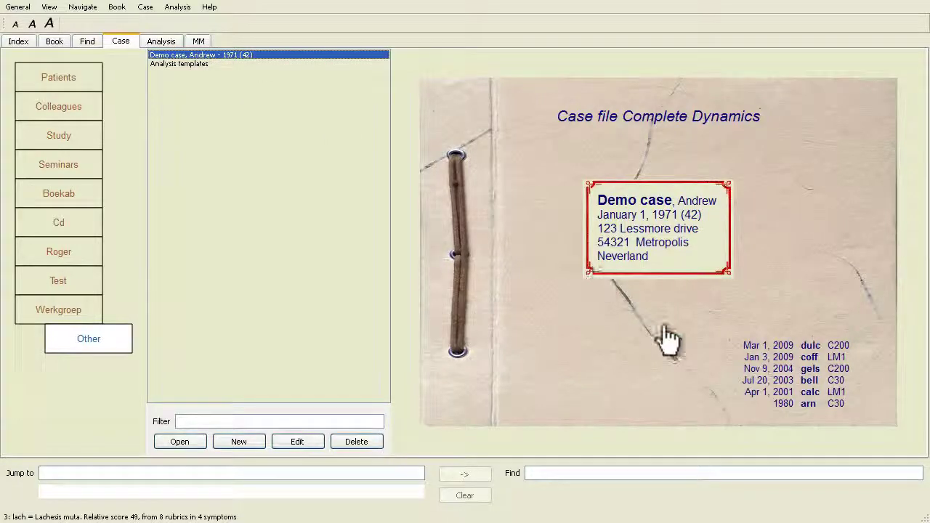
{"action": "left_click", "coordinate": [610, 312]}
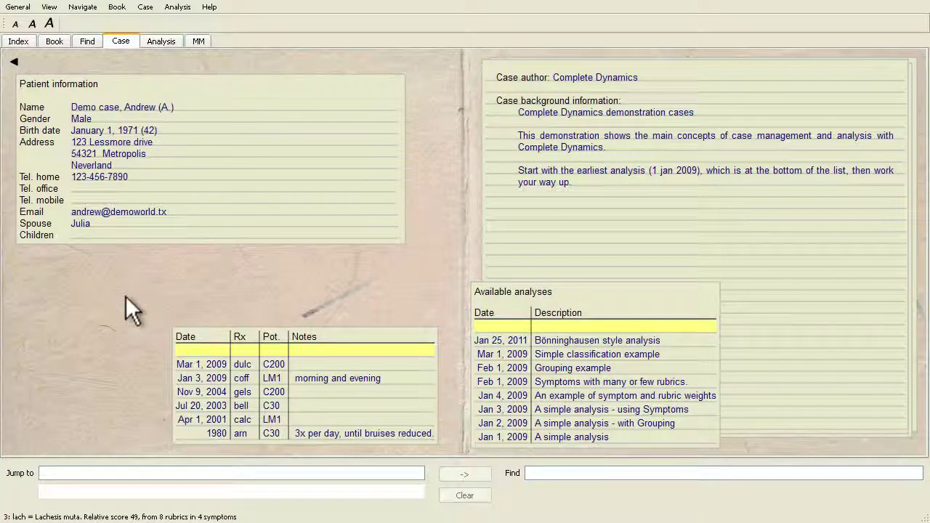
Step: Open the Jan 3, 2009 analysis and highlight Mental activity's night and midnight rubrics
{"action": "left_click", "coordinate": [578, 410]}
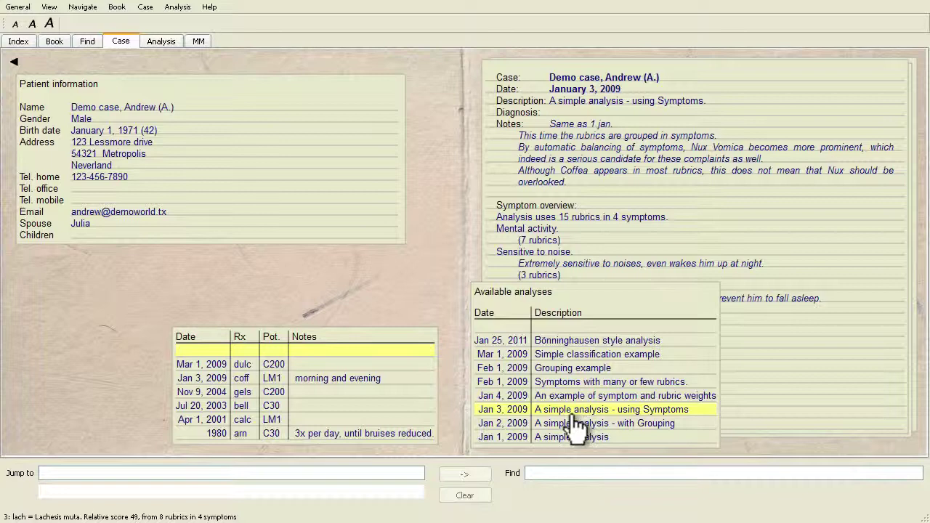
{"action": "double_click", "coordinate": [573, 411]}
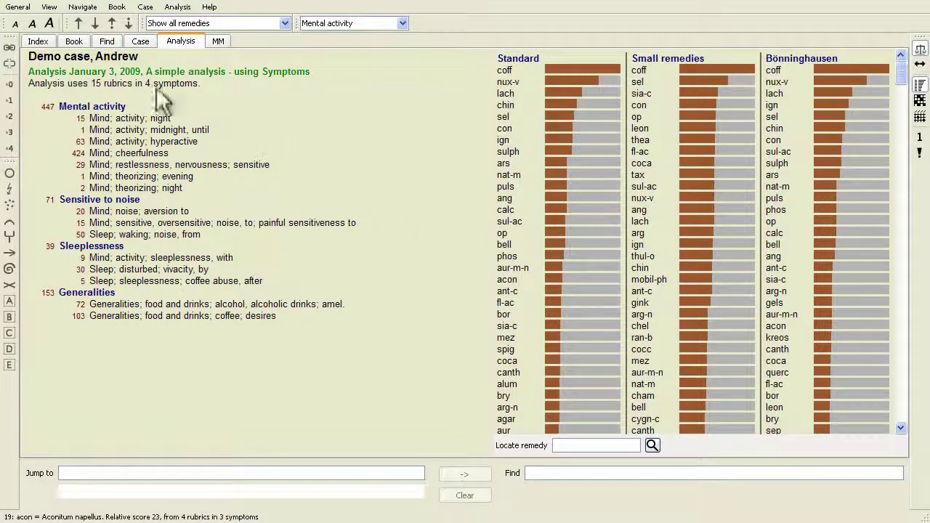
{"action": "left_click", "coordinate": [91, 109]}
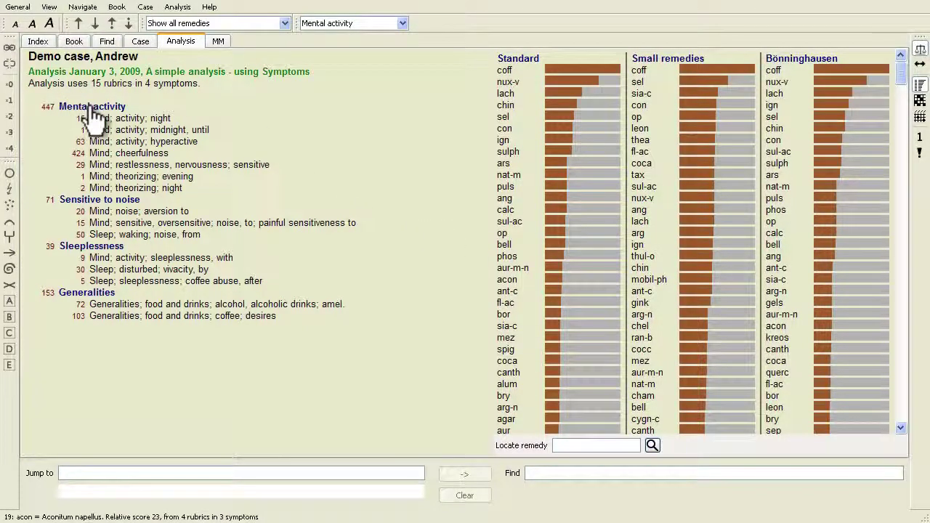
{"action": "left_click", "coordinate": [145, 119]}
{"action": "left_click", "coordinate": [148, 131]}
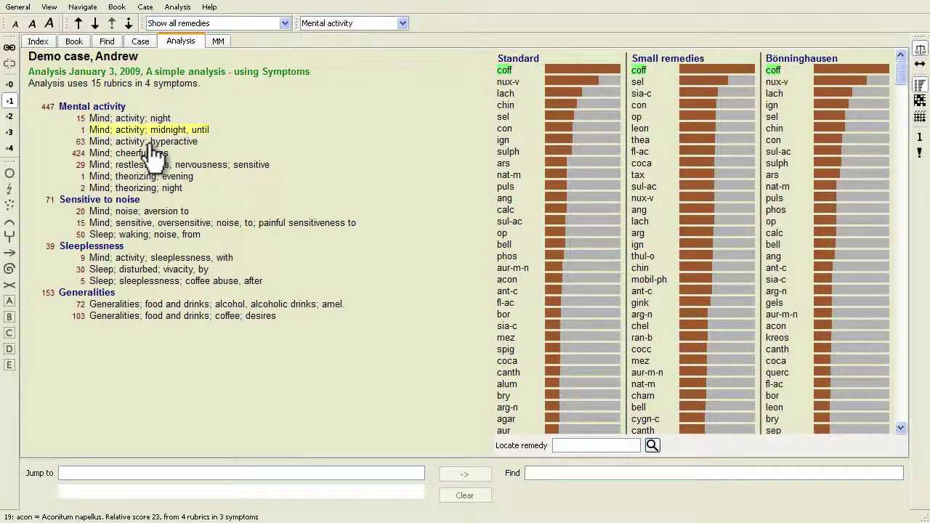
Step: Highlight remedies for Sensitive to noise and its aversion, oversensitive and waking rubrics
{"action": "left_click", "coordinate": [83, 202]}
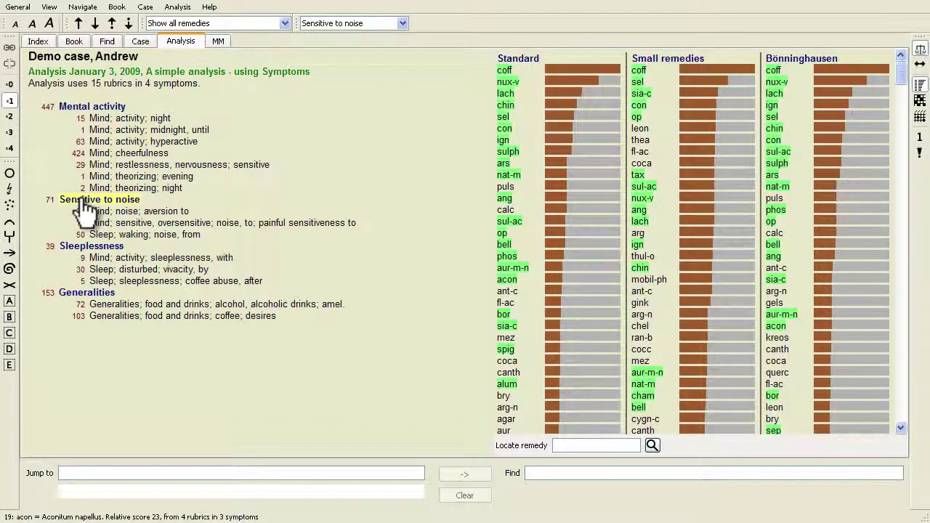
{"action": "left_click", "coordinate": [117, 212]}
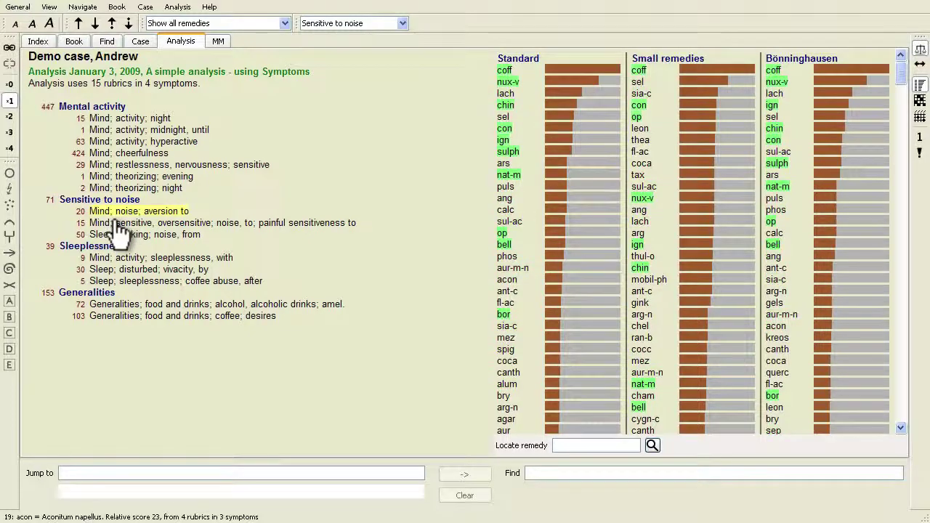
{"action": "left_click", "coordinate": [119, 224]}
{"action": "left_click", "coordinate": [114, 235]}
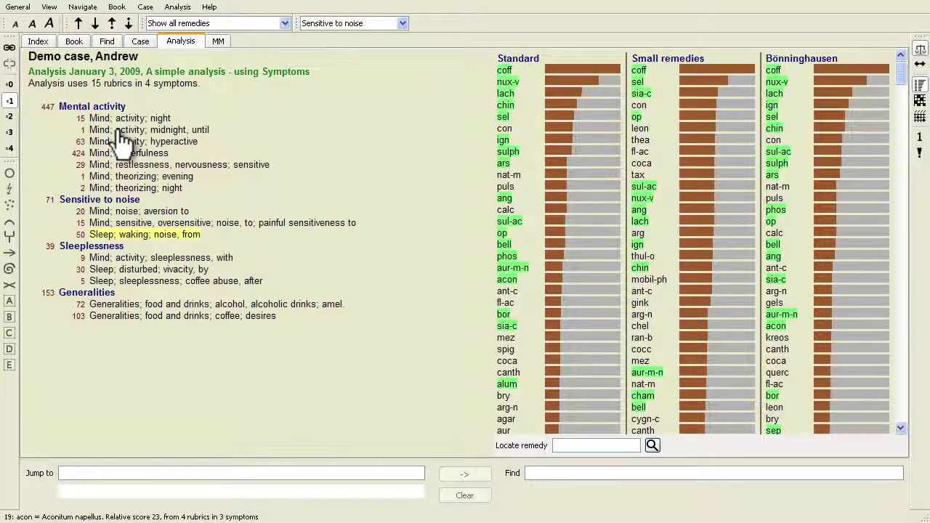
Step: Recheck the Mind; noise; aversion to rubric's remedies, ending back on Mental activity
{"action": "key", "text": "Home"}
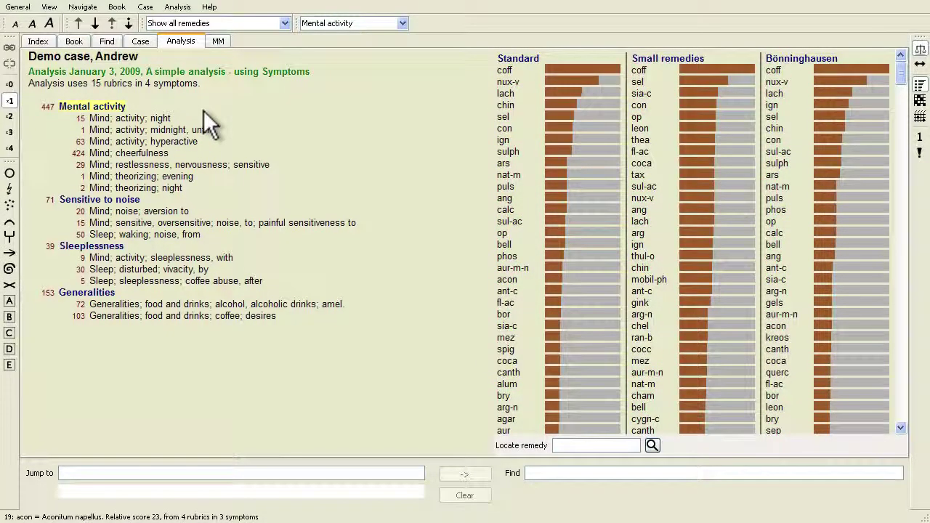
{"action": "left_click", "coordinate": [76, 202]}
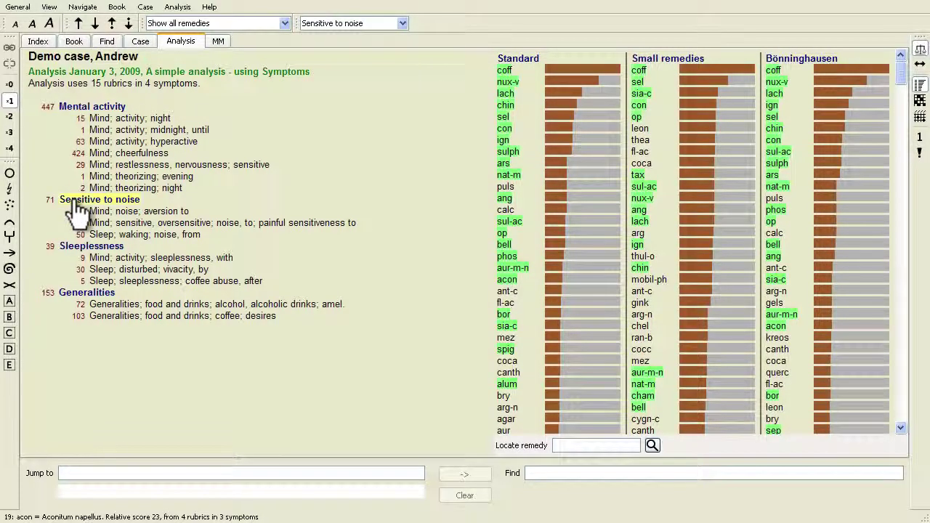
{"action": "left_click", "coordinate": [156, 212]}
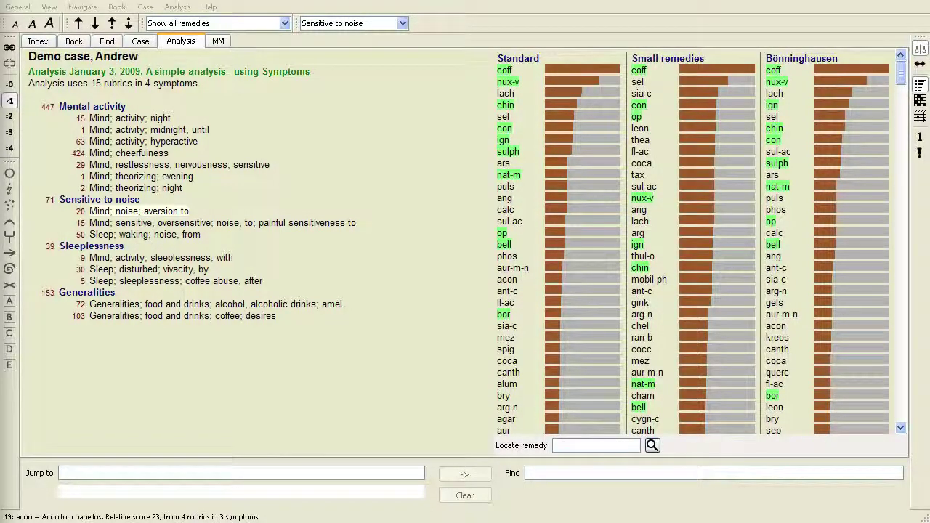
{"action": "left_click", "coordinate": [226, 109]}
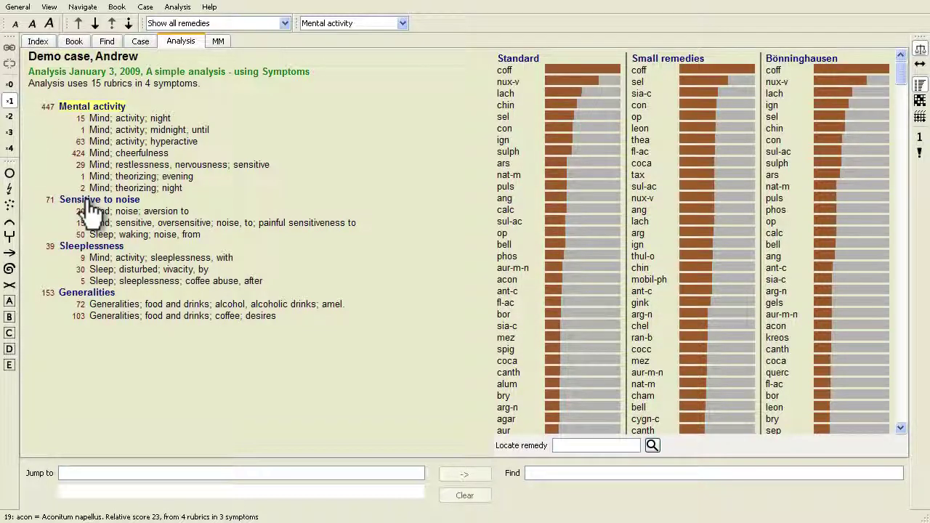
Step: Give Sensitive to noise a ×3 weight, reset it to ×1, and return to the Case page
{"action": "left_click", "coordinate": [87, 203]}
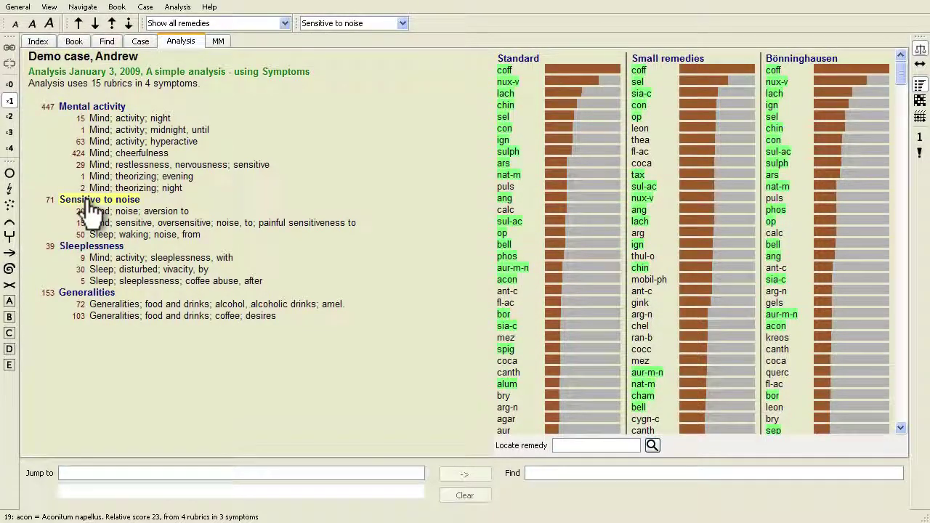
{"action": "left_click", "coordinate": [9, 132]}
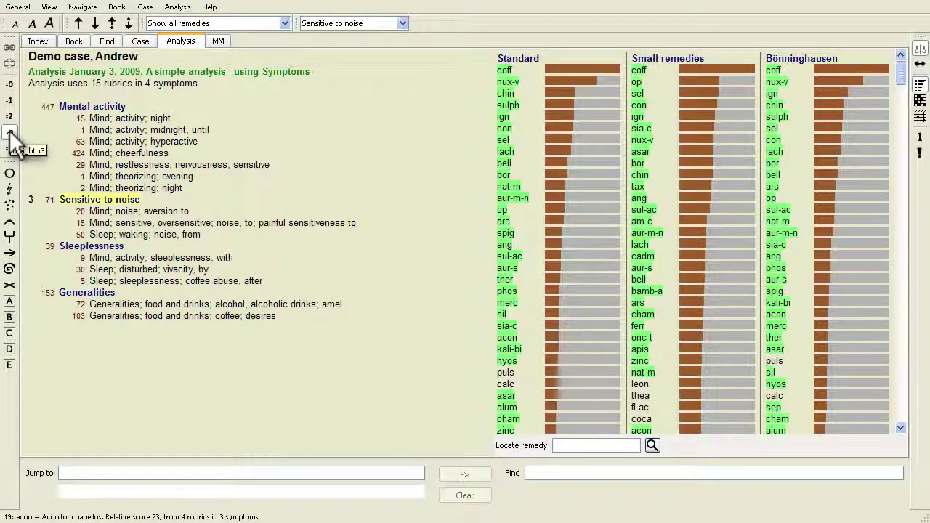
{"action": "left_click", "coordinate": [9, 100]}
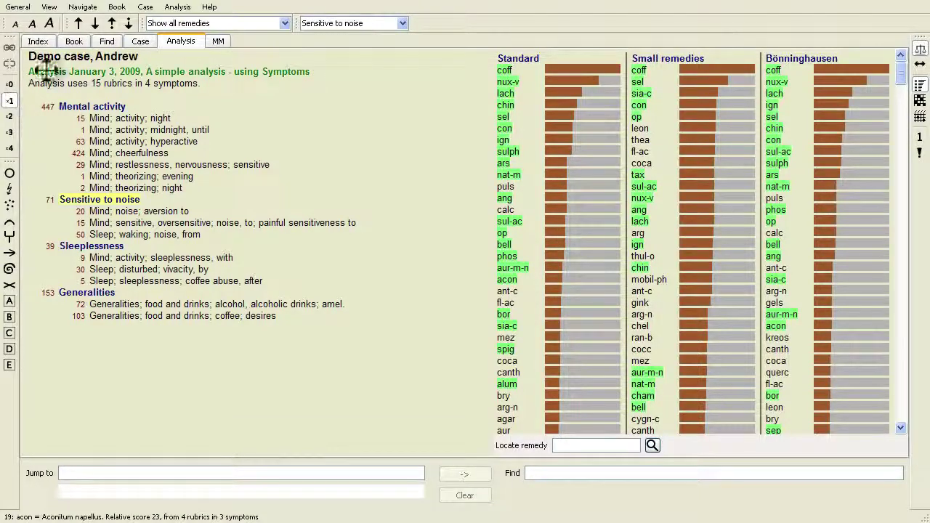
{"action": "left_click", "coordinate": [142, 45]}
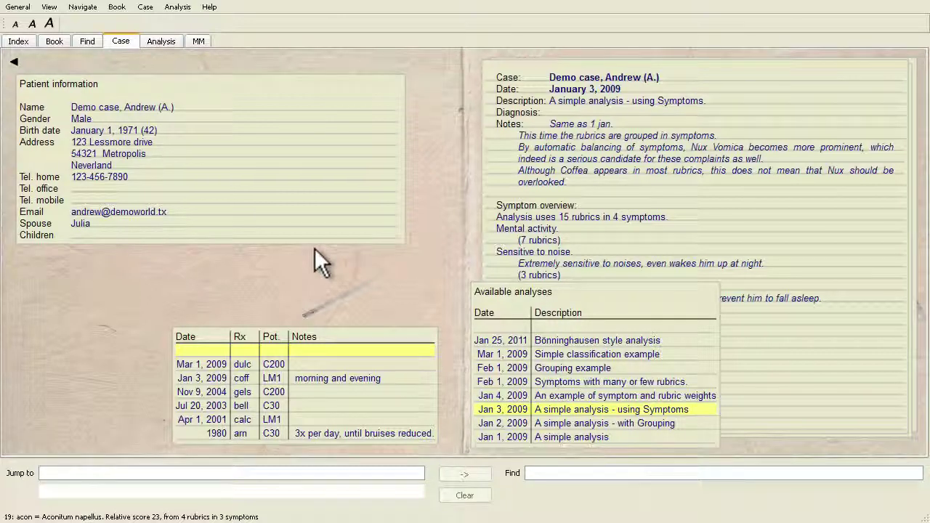
Step: View the Jan 1, 2009 analysis, then reopen 'A simple analysis - using Symptoms' and select Sleeplessness
{"action": "left_click", "coordinate": [564, 436]}
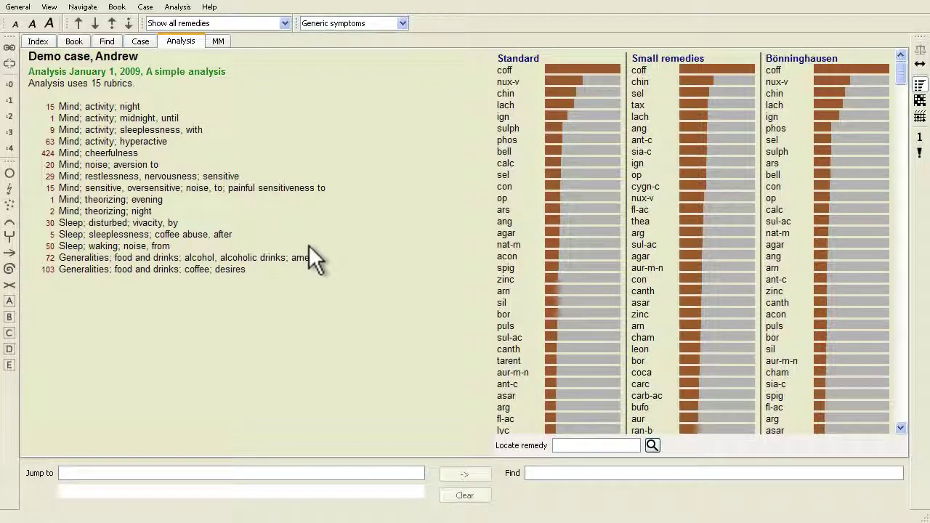
{"action": "left_click", "coordinate": [137, 42]}
{"action": "double_click", "coordinate": [566, 409]}
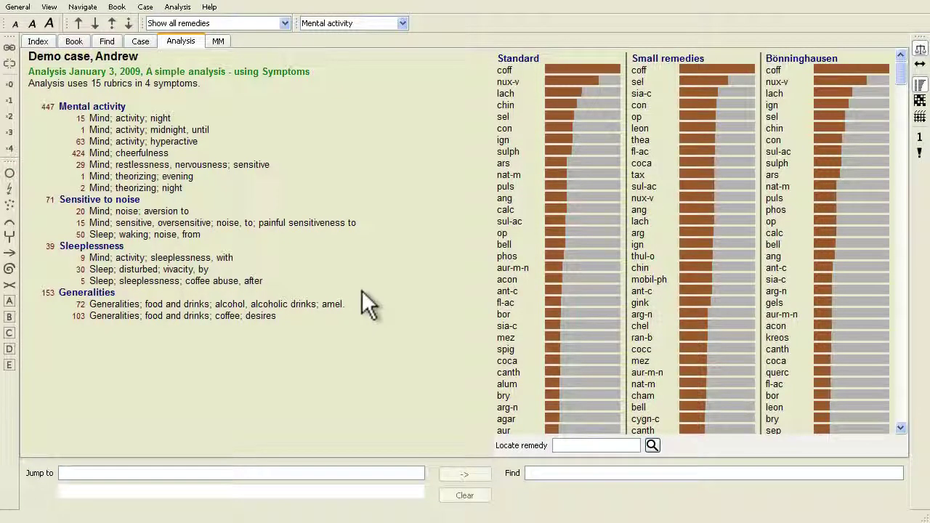
{"action": "left_click", "coordinate": [113, 248]}
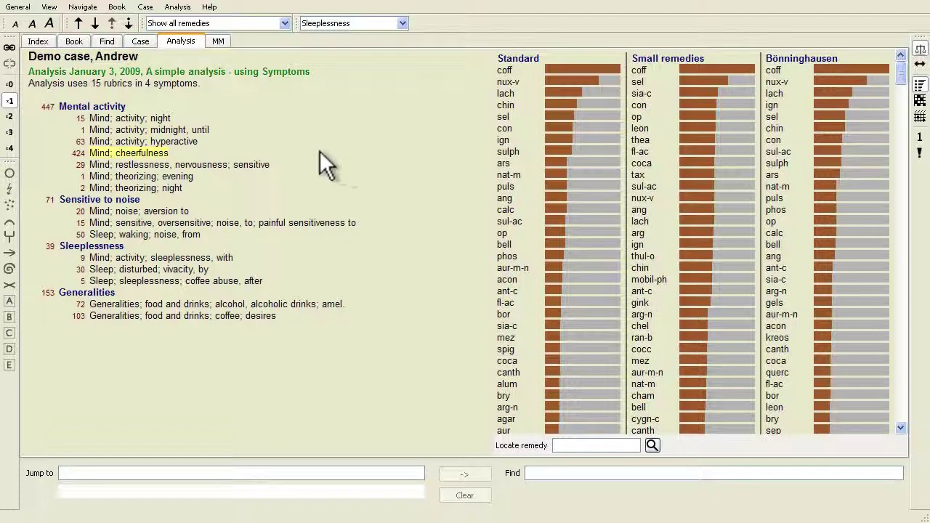
Step: Create symptom 'Fears' with details 'Fear of several animals' from the Case menu, and select it
{"action": "left_click", "coordinate": [146, 10]}
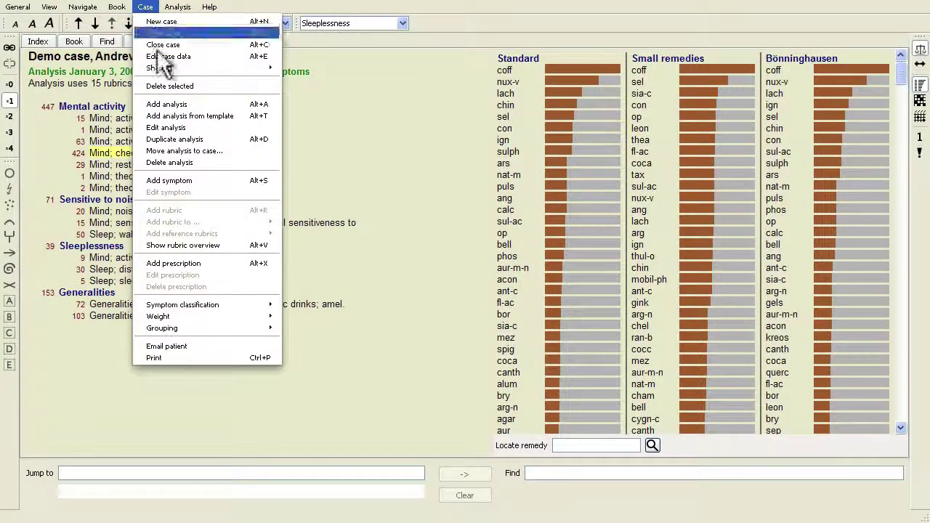
{"action": "left_click", "coordinate": [273, 180]}
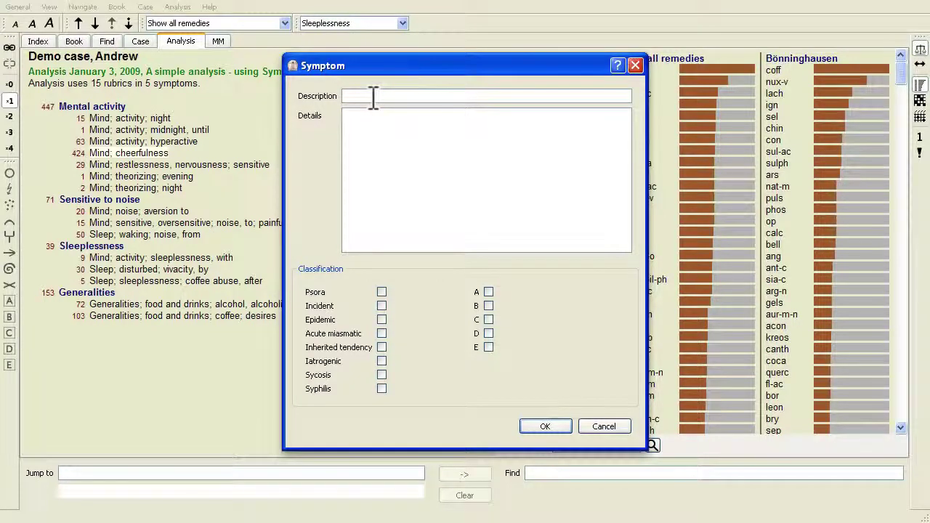
{"action": "type", "text": "Fears"}
{"action": "key", "text": "Tab"}
{"action": "type", "text": "Fear "}
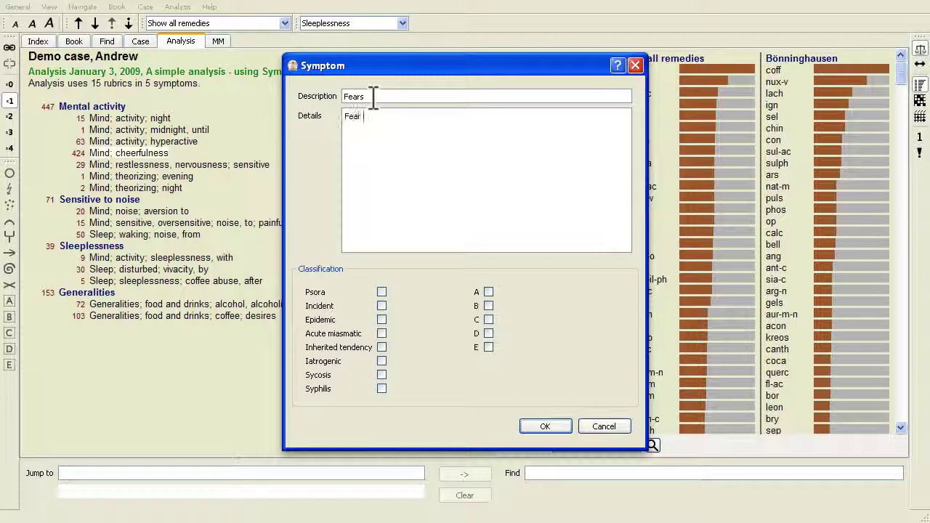
{"action": "type", "text": "of several animals"}
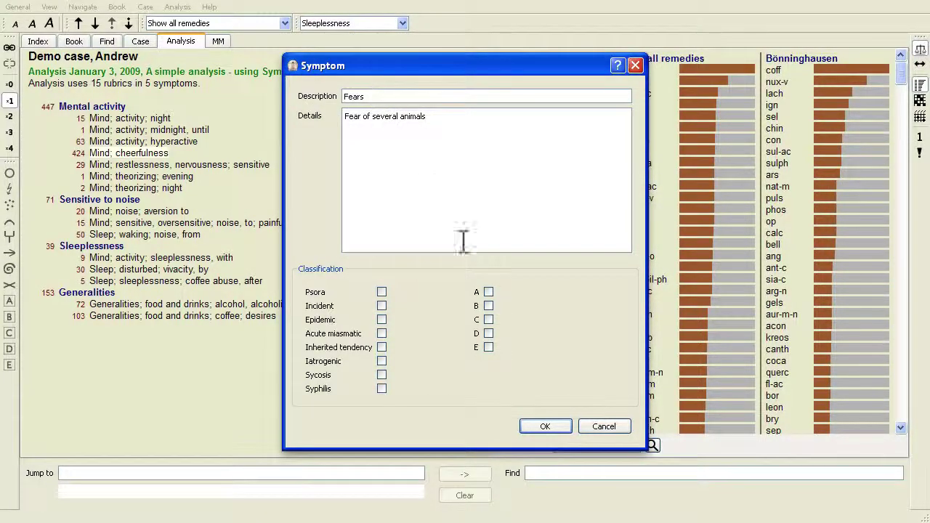
{"action": "left_click", "coordinate": [544, 425]}
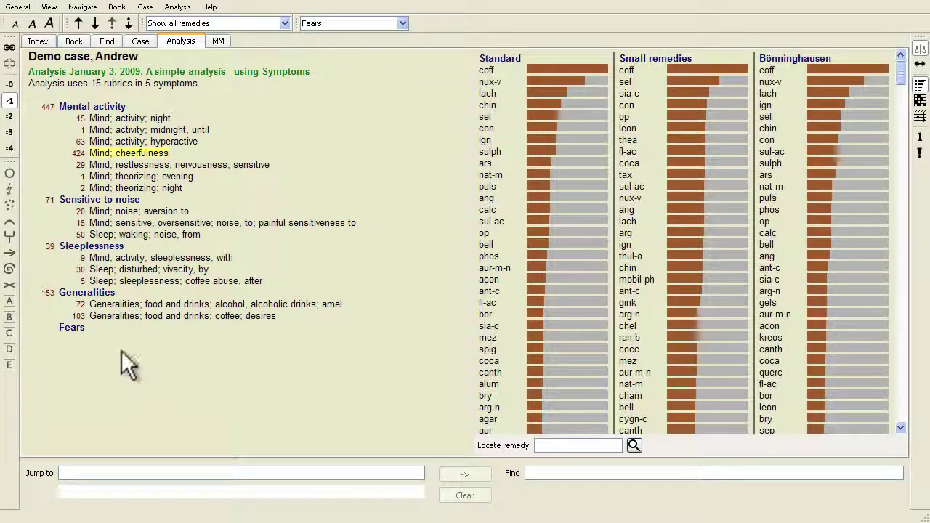
{"action": "left_click", "coordinate": [73, 328]}
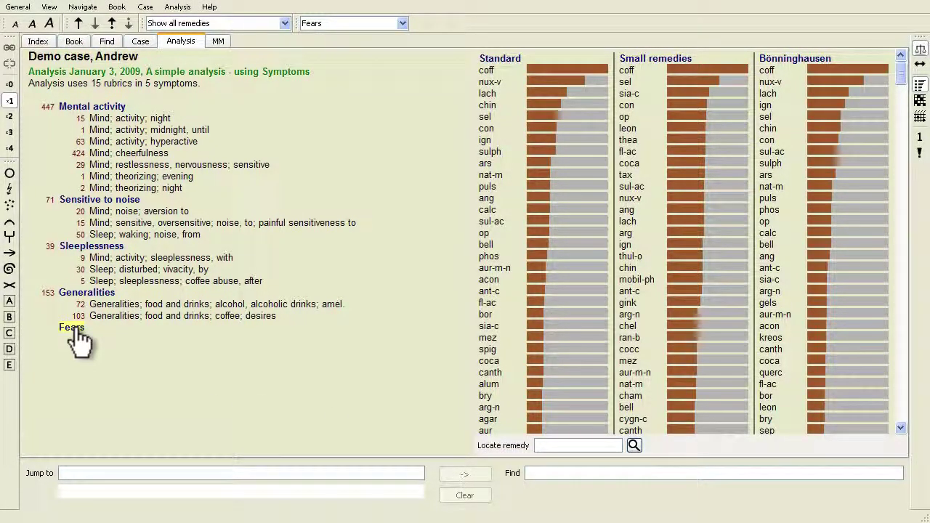
Step: Delete the Sleeplessness symptom via Case > Delete selected, confirming Yes, then select Fears
{"action": "left_click", "coordinate": [85, 247]}
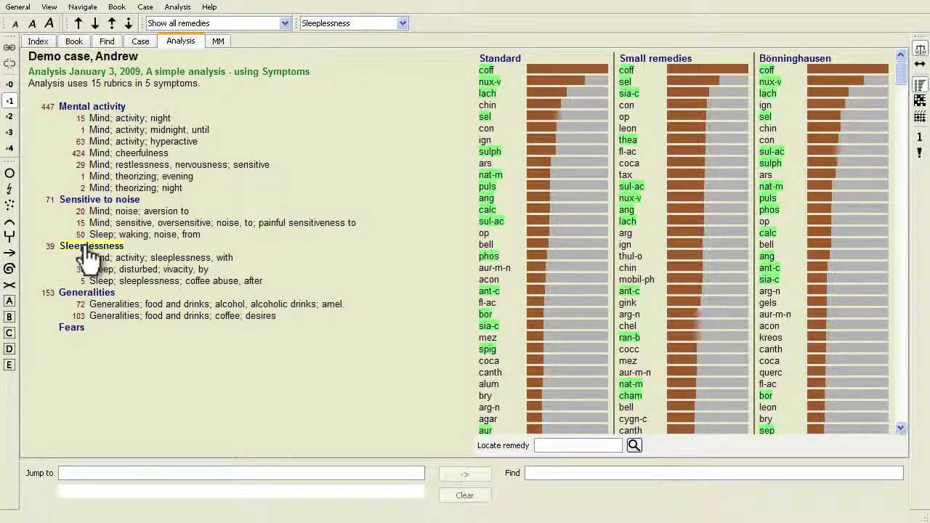
{"action": "left_click", "coordinate": [145, 7]}
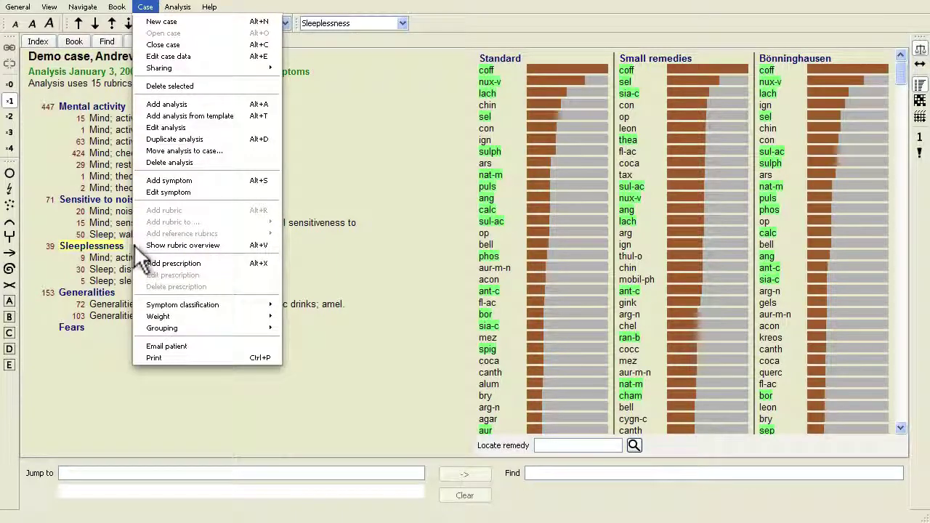
{"action": "left_click", "coordinate": [175, 84]}
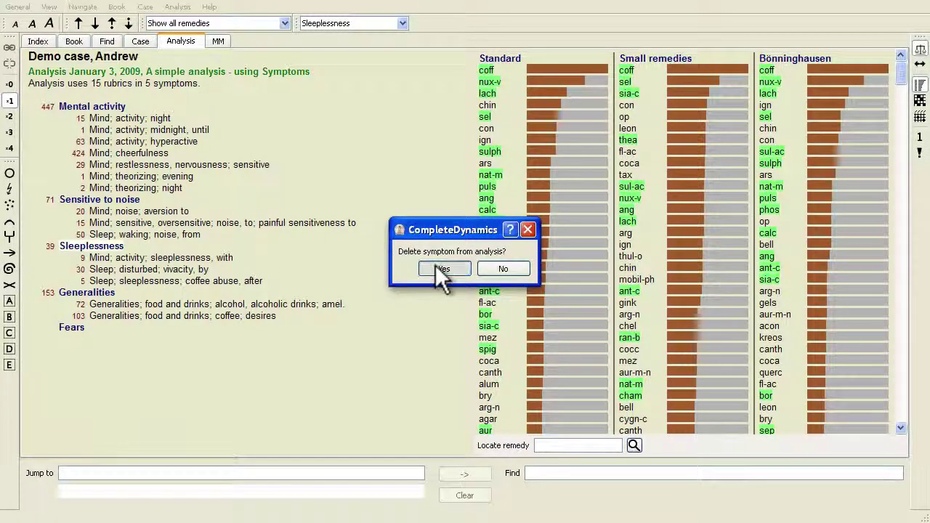
{"action": "left_click", "coordinate": [438, 266]}
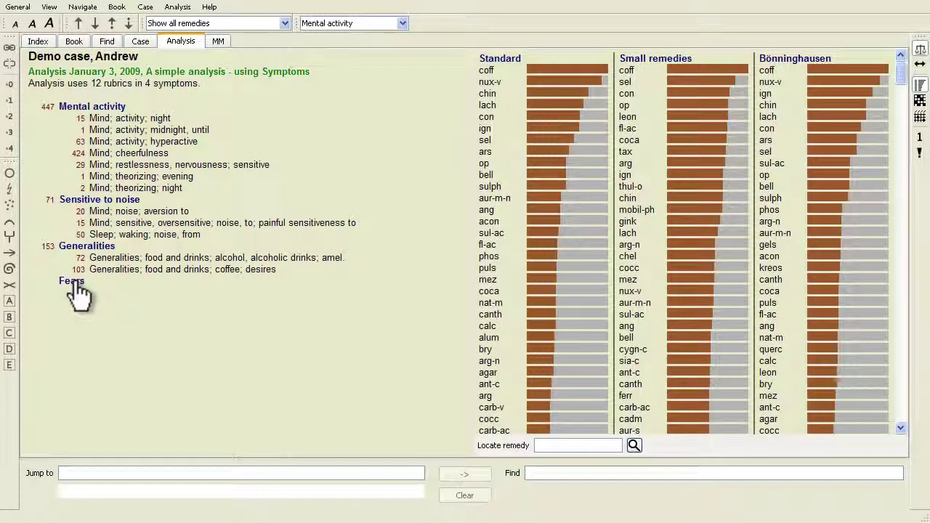
{"action": "left_click", "coordinate": [72, 283]}
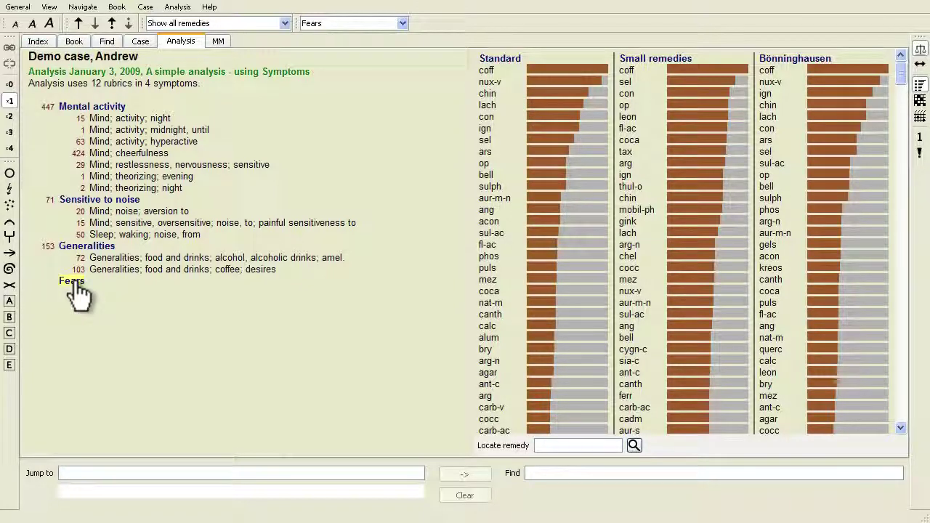
{"action": "double_click", "coordinate": [72, 281]}
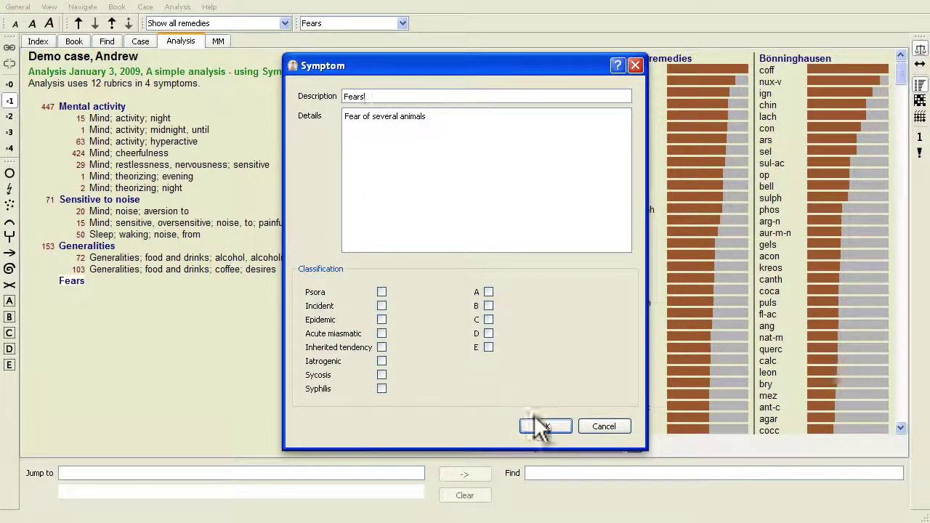
{"action": "left_click", "coordinate": [604, 427]}
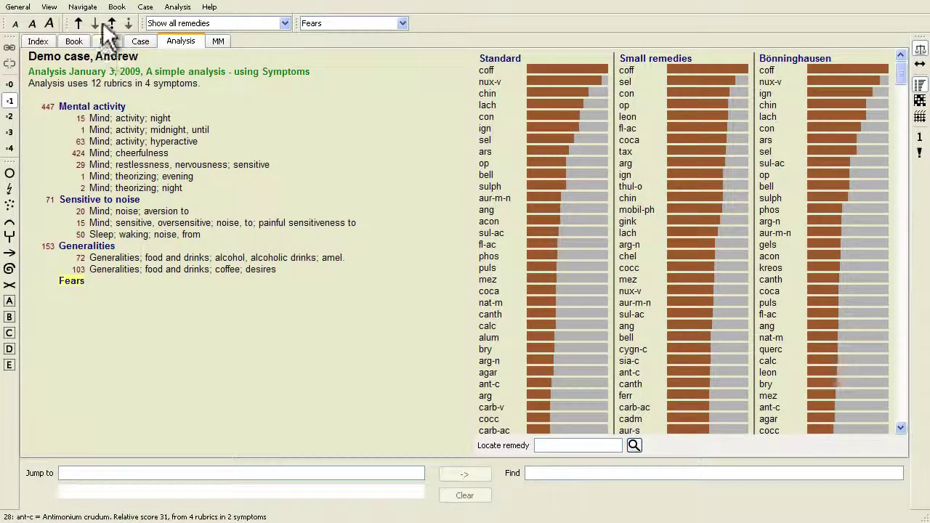
{"action": "left_click", "coordinate": [144, 7]}
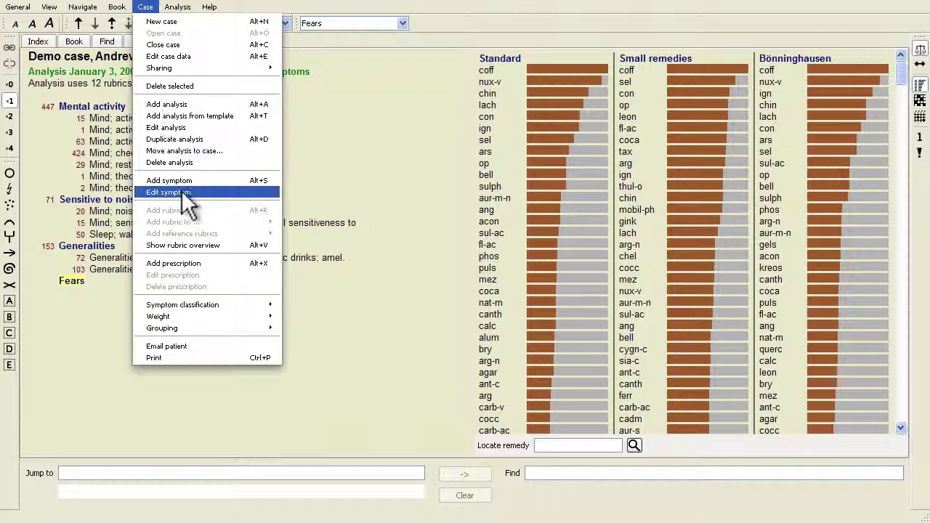
{"action": "left_click", "coordinate": [73, 286]}
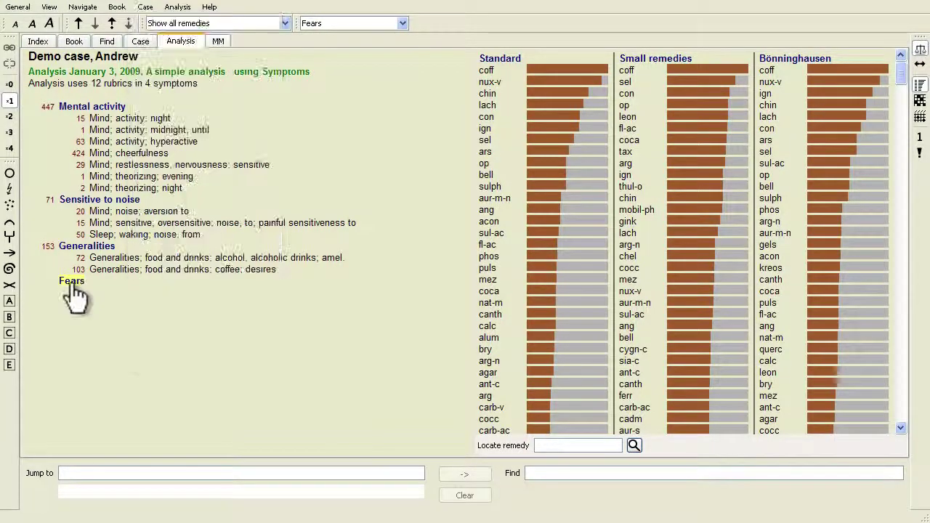
{"action": "right_click", "coordinate": [74, 287]}
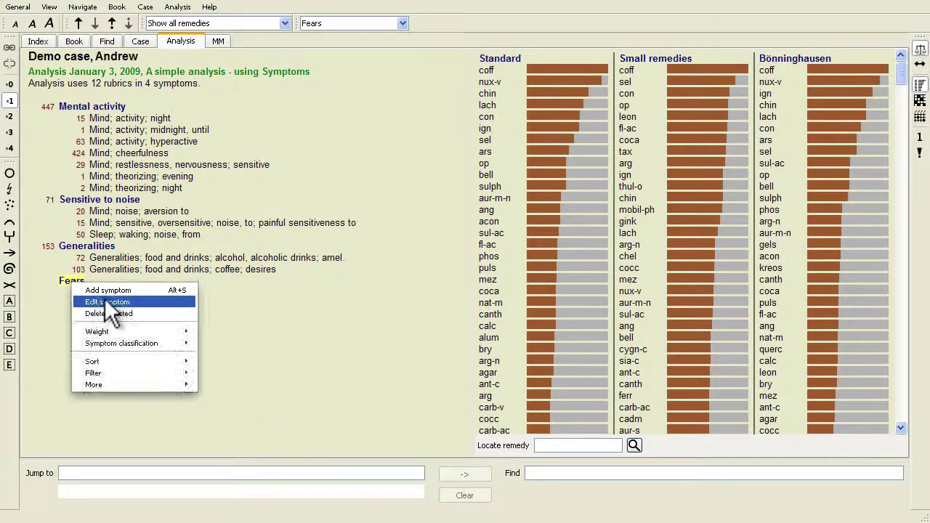
{"action": "left_click", "coordinate": [104, 300]}
{"action": "left_click", "coordinate": [550, 425]}
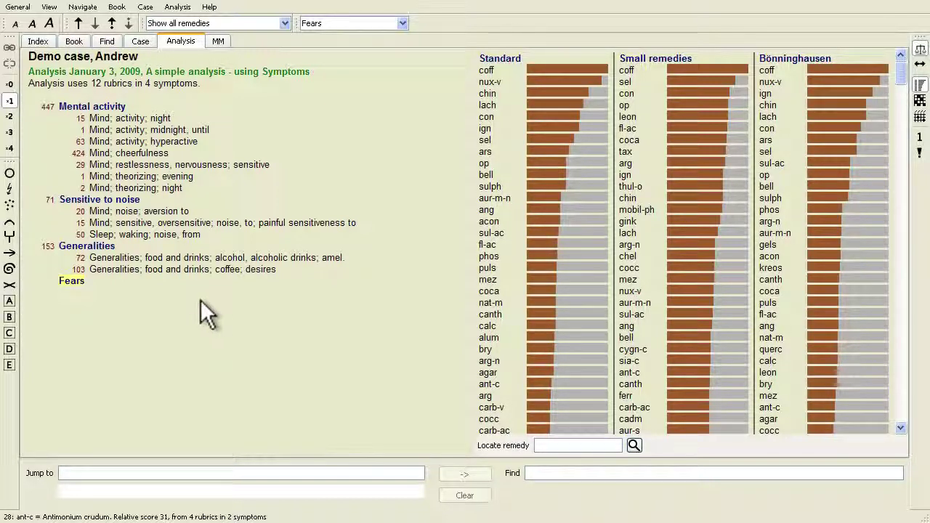
Step: Jump the repertory book to Mind; fear; dogs, of by searching 'm fear dogs'
{"action": "left_click", "coordinate": [107, 473]}
{"action": "type", "text": "m"}
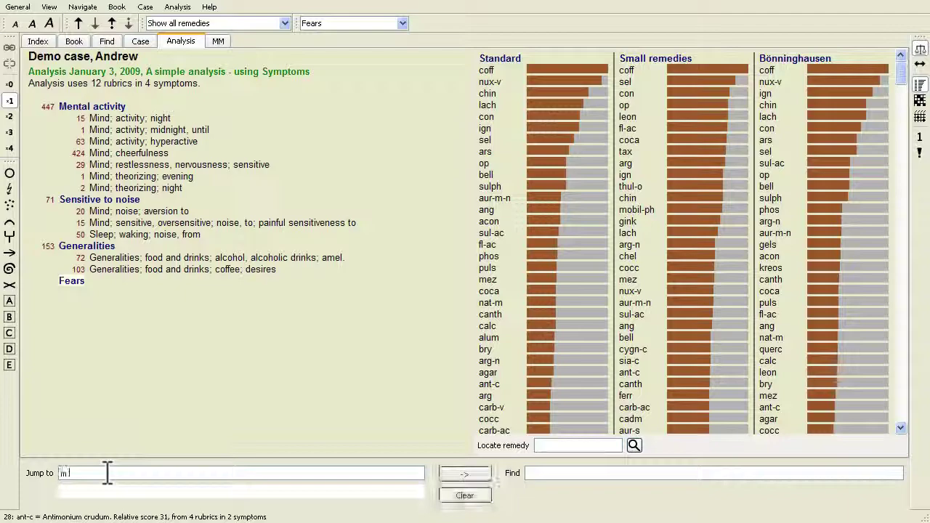
{"action": "type", "text": " fear anim dogs"}
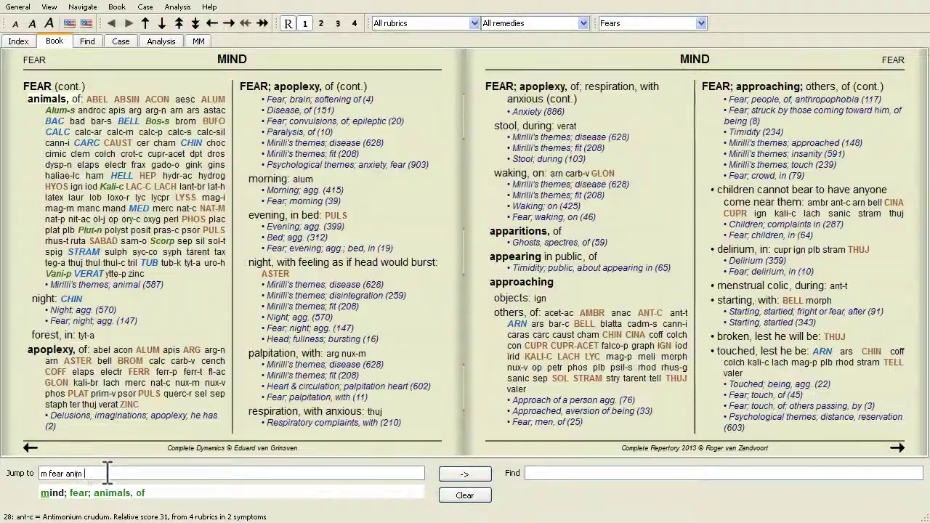
{"action": "key", "text": "BackSpace"}
{"action": "key", "text": "BackSpace"}
{"action": "key", "text": "BackSpace"}
{"action": "key", "text": "BackSpace"}
{"action": "key", "text": "BackSpace"}
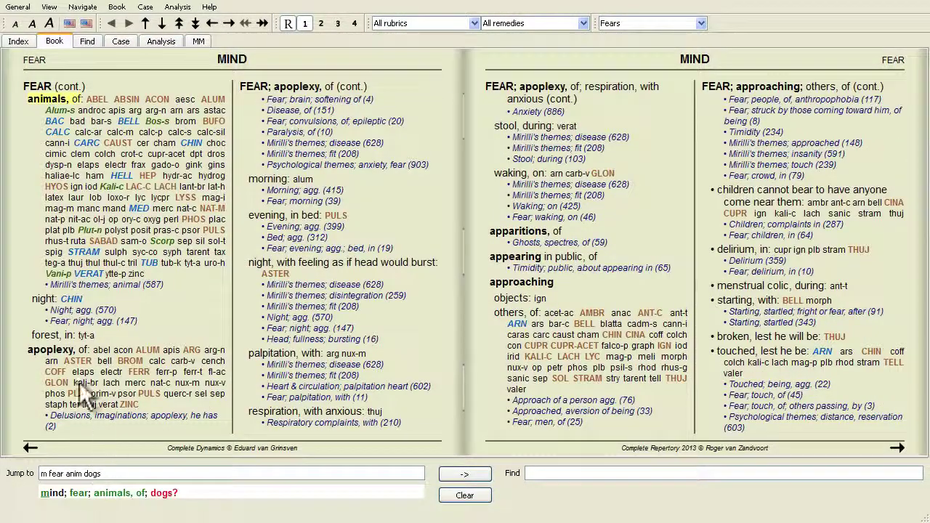
{"action": "type", "text": "dogs"}
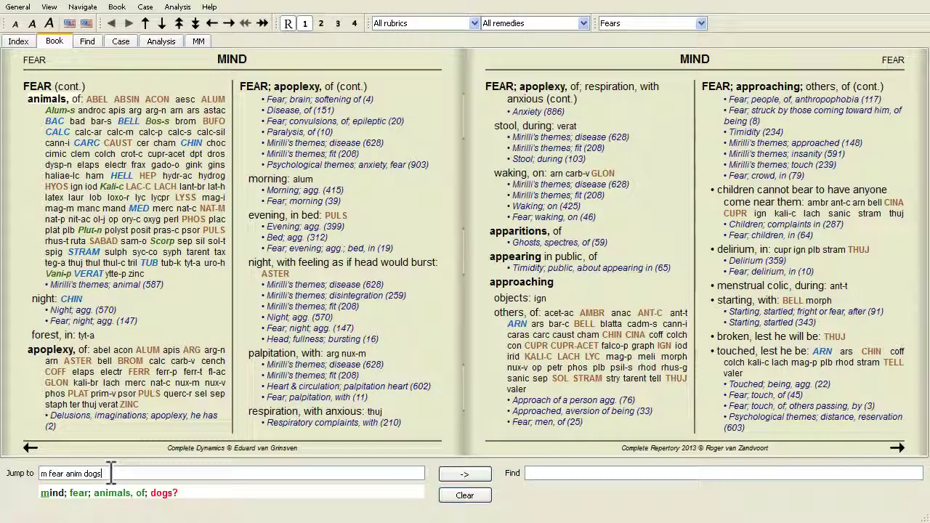
{"action": "double_click", "coordinate": [77, 473]}
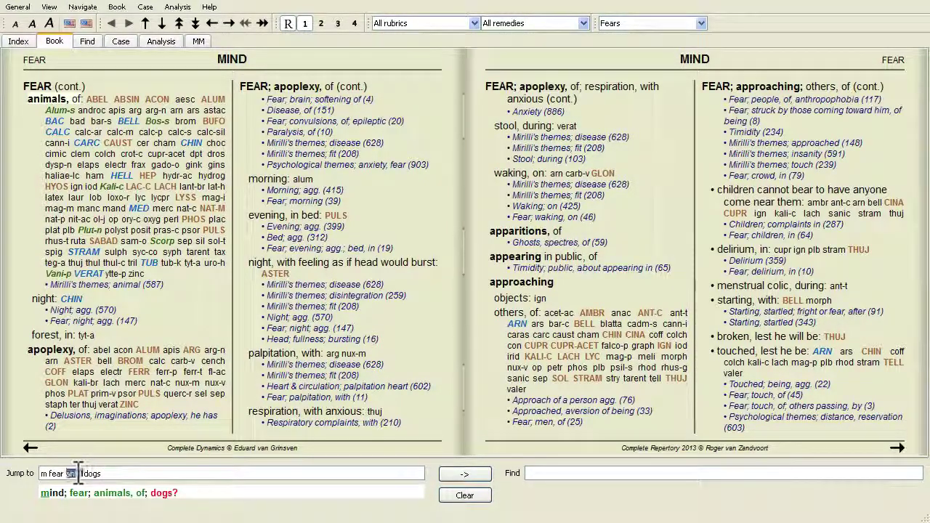
{"action": "key", "text": "BackSpace"}
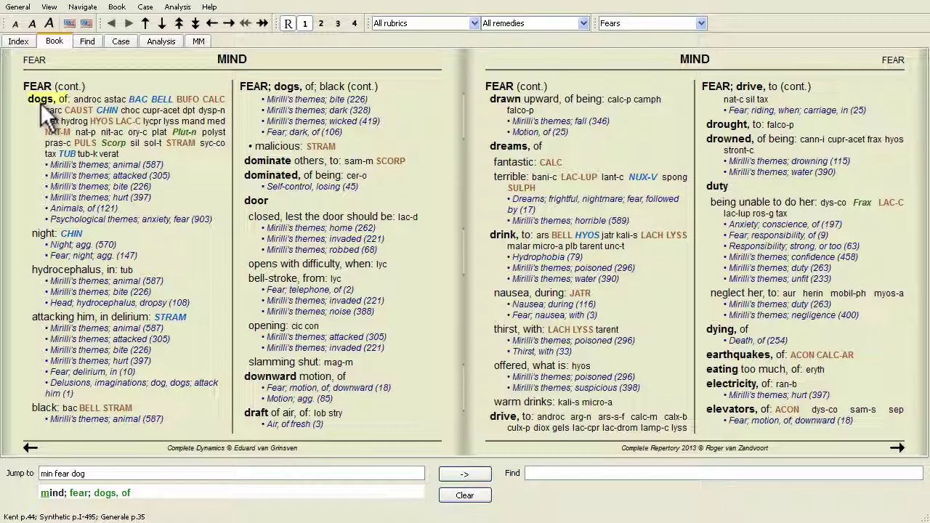
Step: Add Mind; fear; dogs, of via Case > Add rubric and check it sits under Fears
{"action": "left_click", "coordinate": [149, 7]}
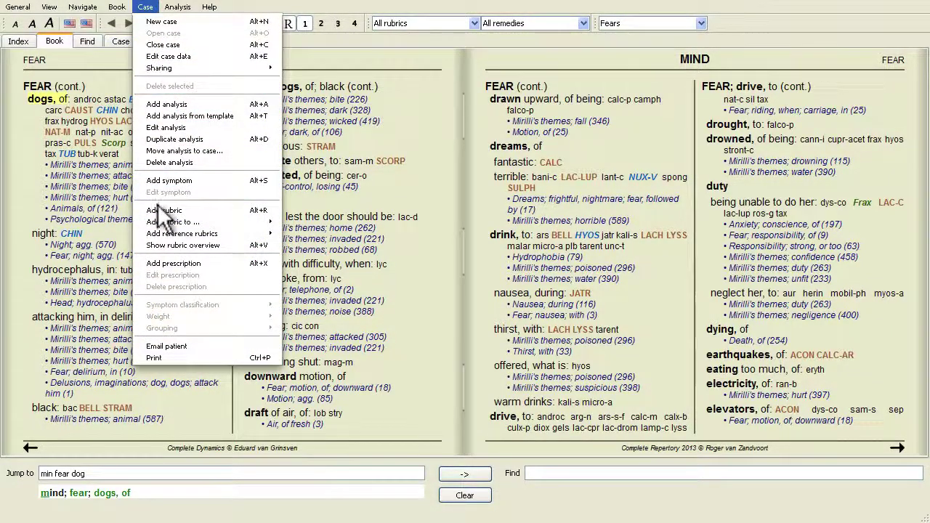
{"action": "left_click", "coordinate": [179, 210]}
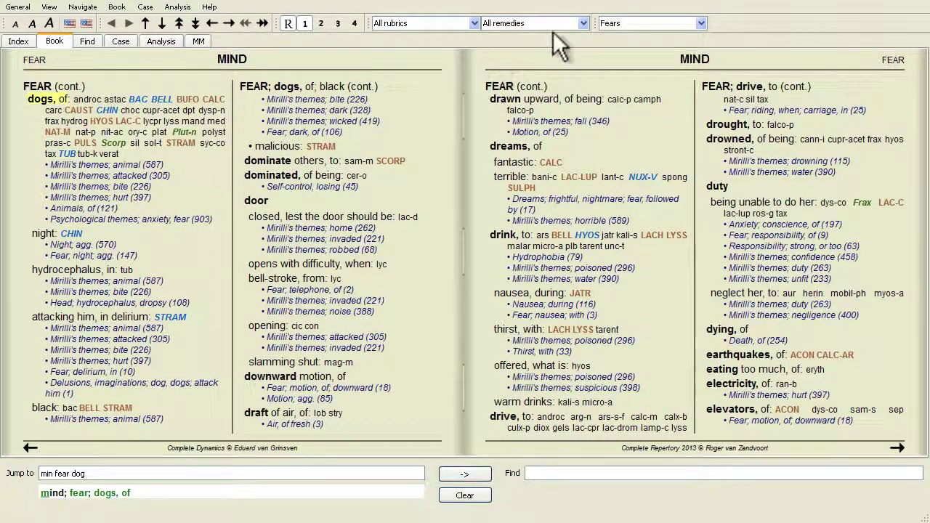
{"action": "left_click", "coordinate": [162, 41]}
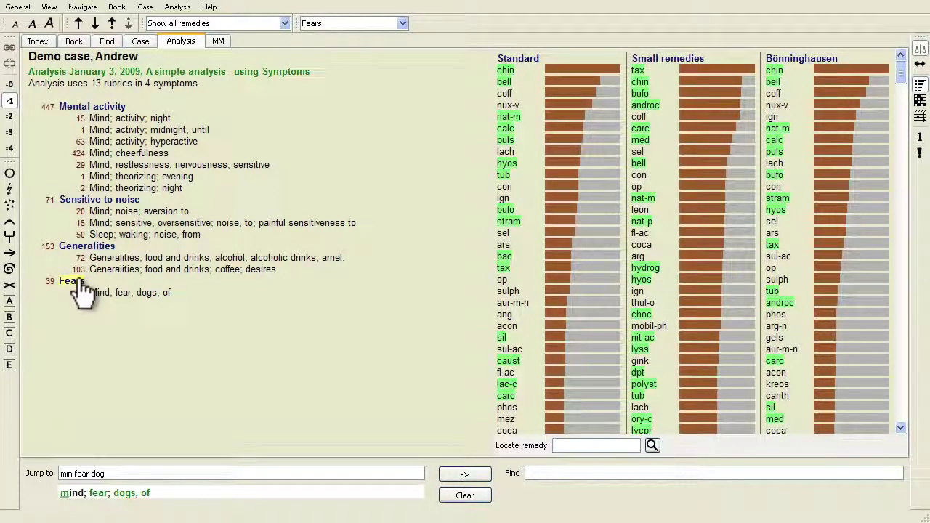
{"action": "left_click", "coordinate": [402, 24]}
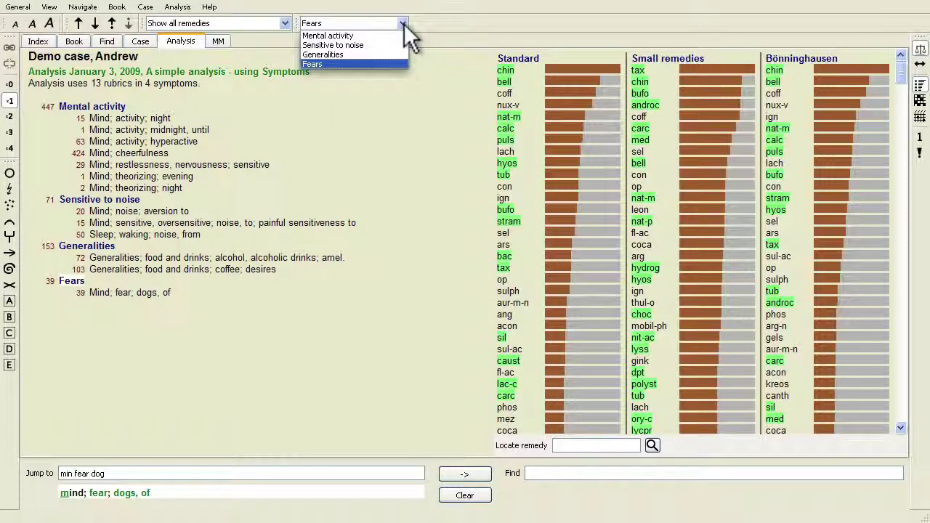
Step: Switch the rubric target symptom from Fears to Generalities, then return to the case analysis
{"action": "left_click", "coordinate": [425, 21]}
{"action": "left_click", "coordinate": [80, 41]}
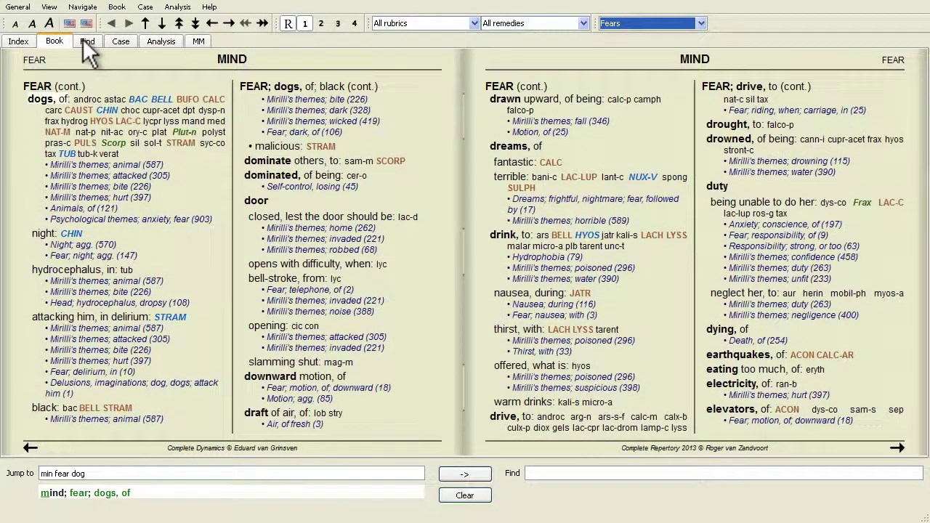
{"action": "left_click", "coordinate": [699, 26]}
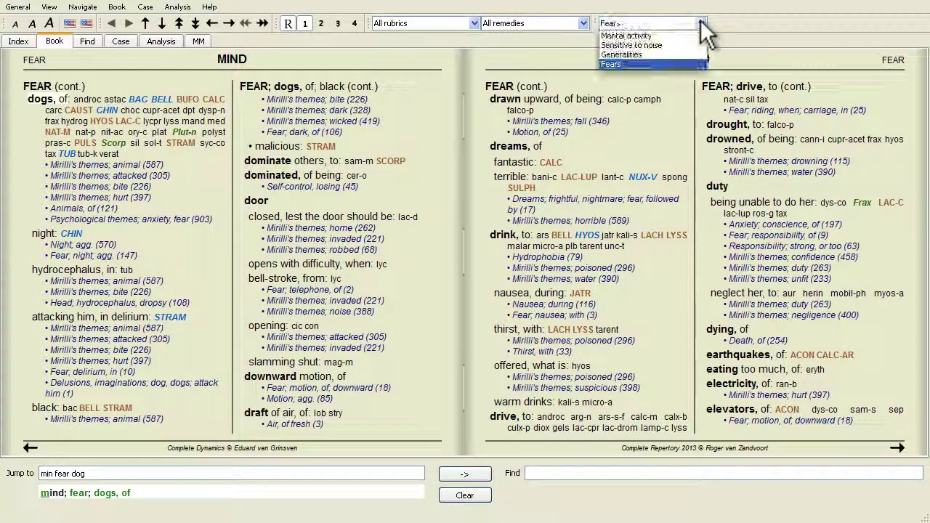
{"action": "left_click", "coordinate": [627, 64]}
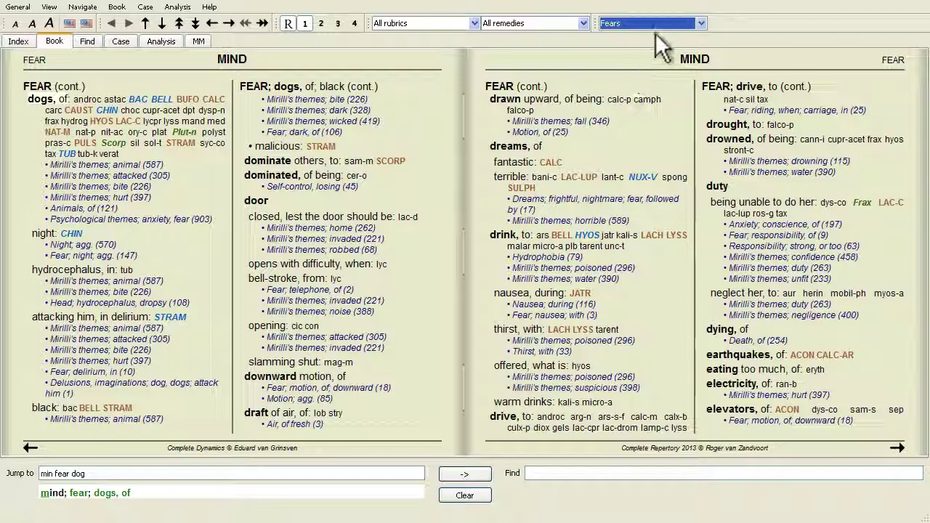
{"action": "left_click", "coordinate": [701, 23]}
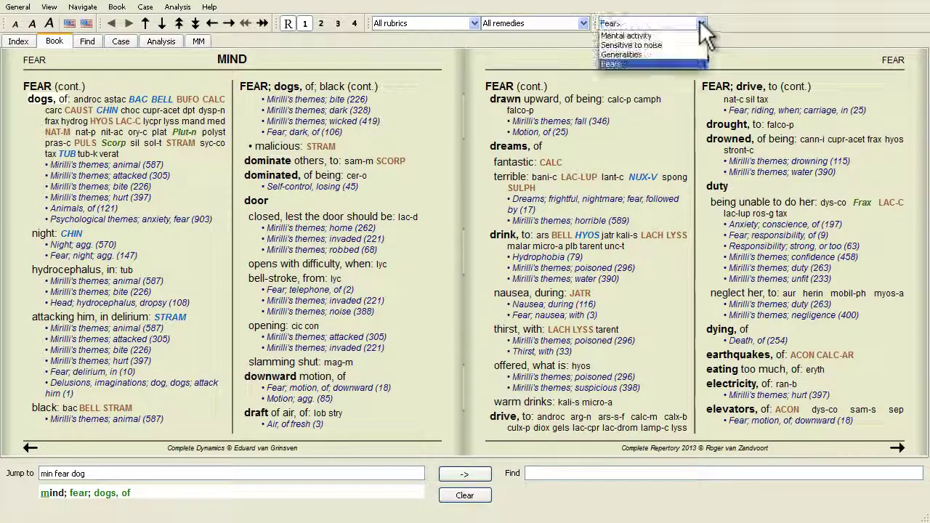
{"action": "left_click", "coordinate": [642, 55]}
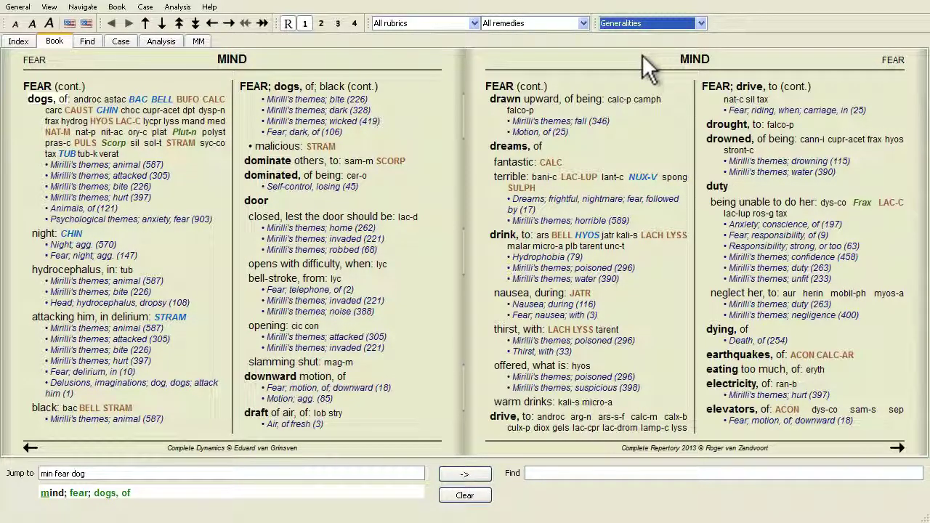
{"action": "left_click", "coordinate": [158, 44]}
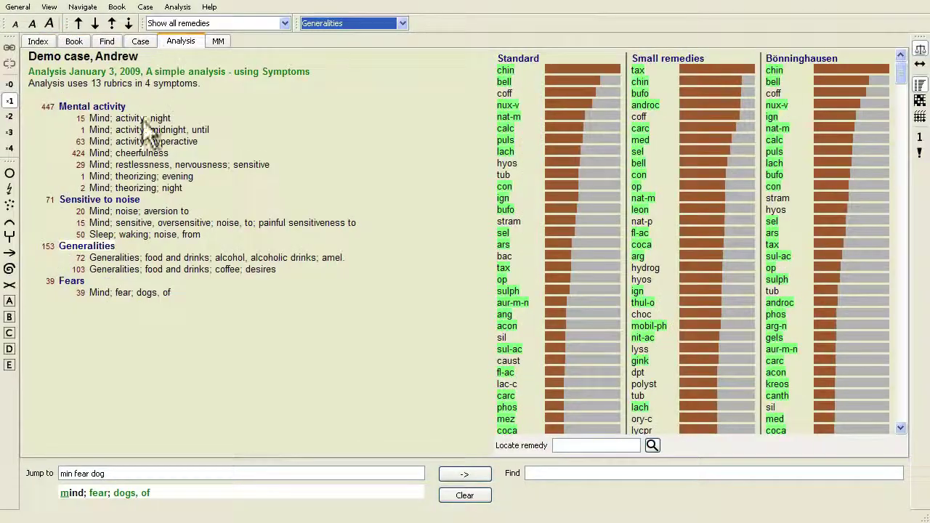
Step: Delete the Mind; fear; dogs, of rubric from the Fears symptom and confirm the removal
{"action": "left_click", "coordinate": [106, 294]}
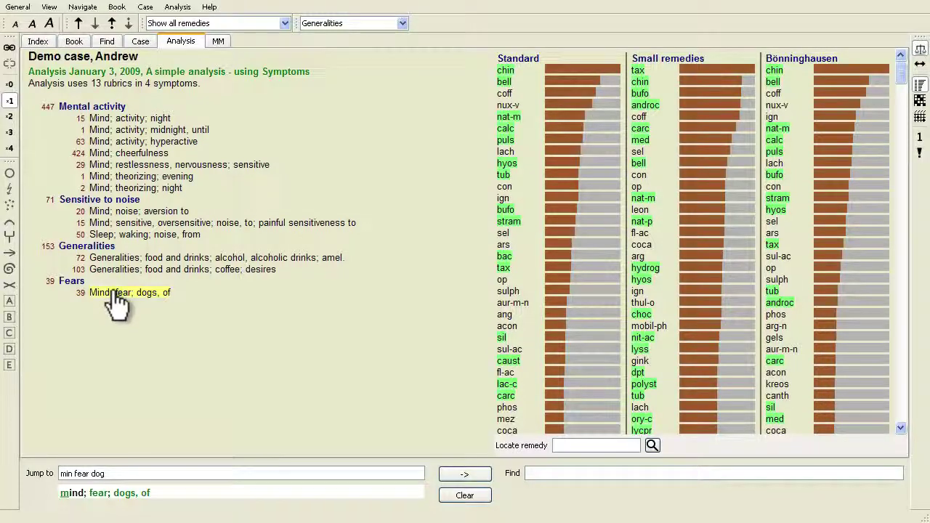
{"action": "left_click", "coordinate": [145, 7]}
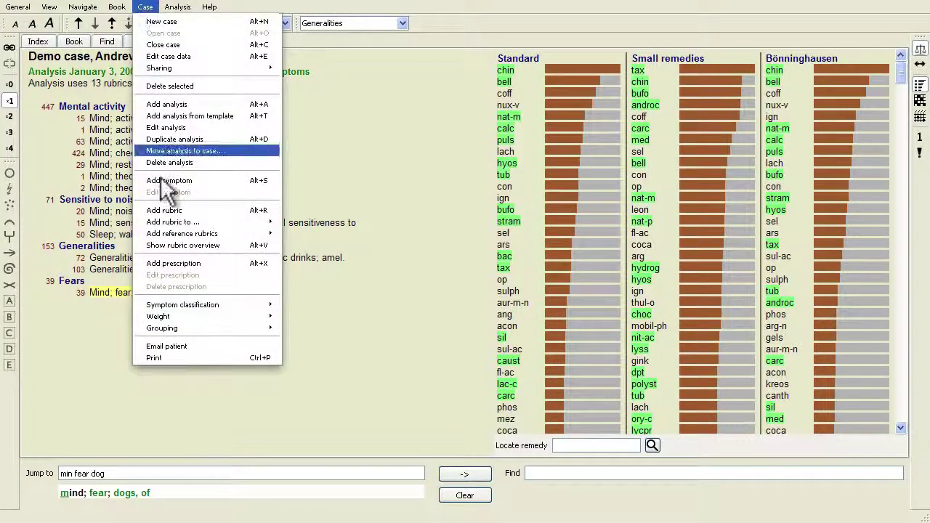
{"action": "left_click", "coordinate": [180, 85]}
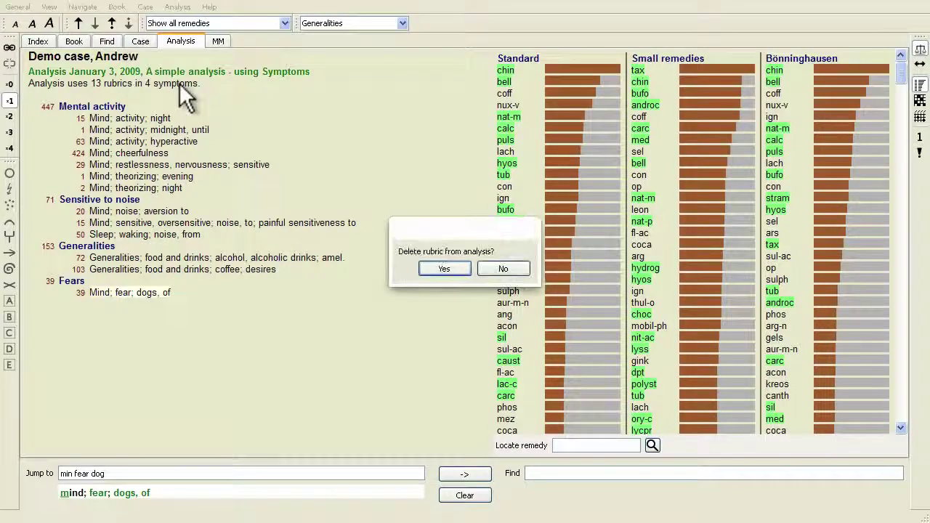
{"action": "left_click", "coordinate": [440, 266]}
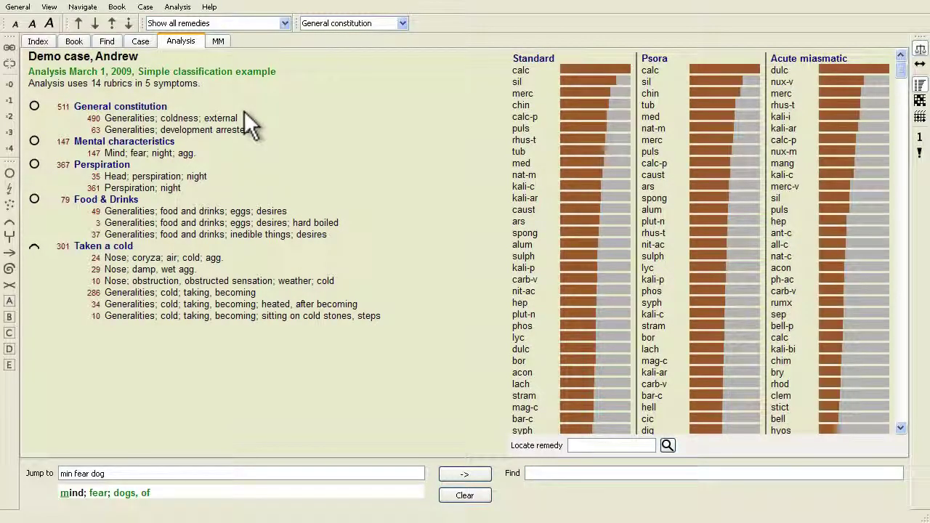
Step: Move the Perspiration symptom down to the end of the symptom list
{"action": "left_click", "coordinate": [101, 165]}
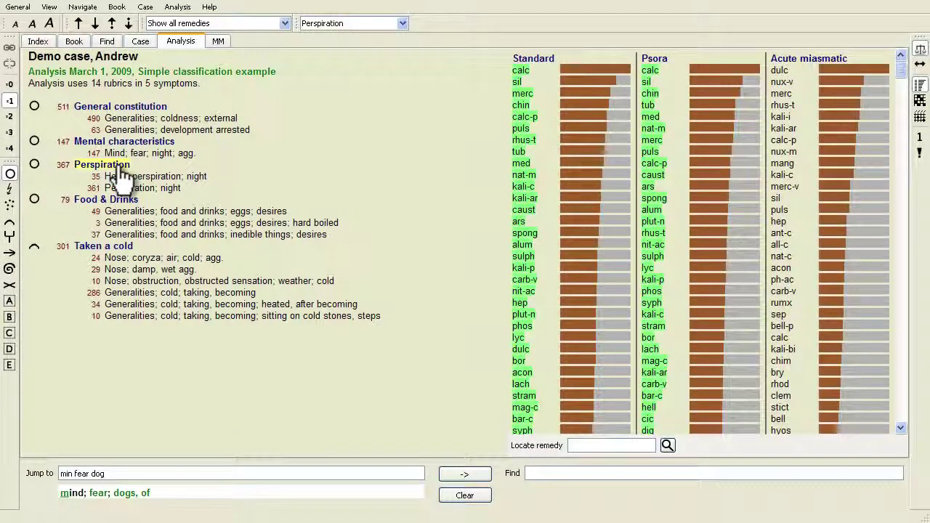
{"action": "left_click", "coordinate": [82, 7]}
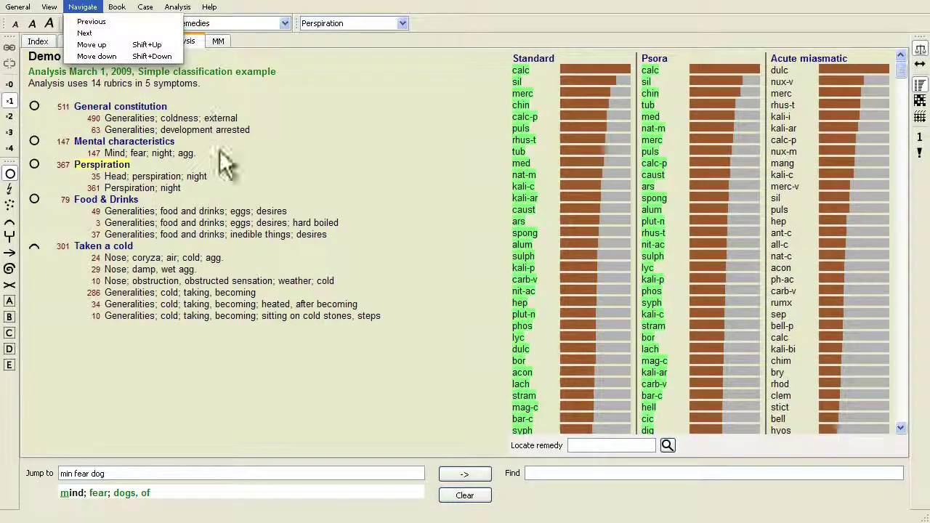
{"action": "left_click", "coordinate": [156, 161]}
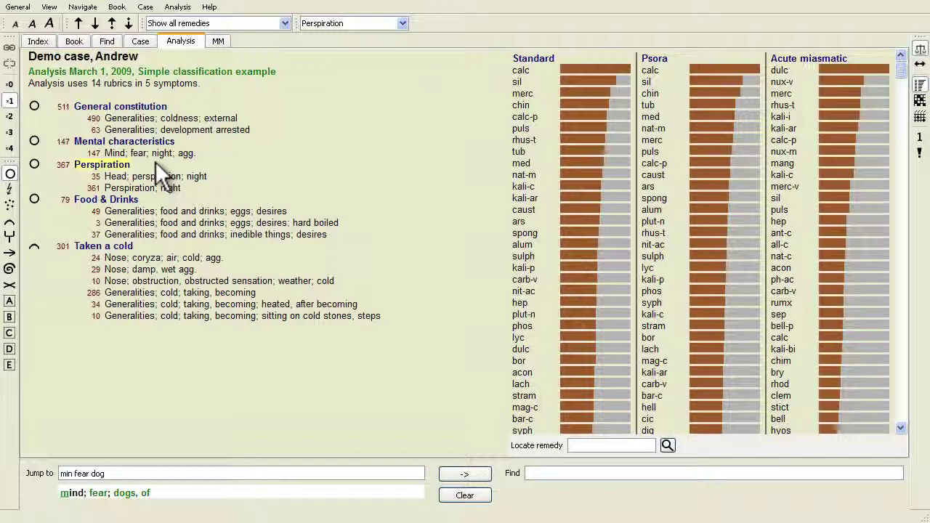
{"action": "left_click", "coordinate": [128, 23]}
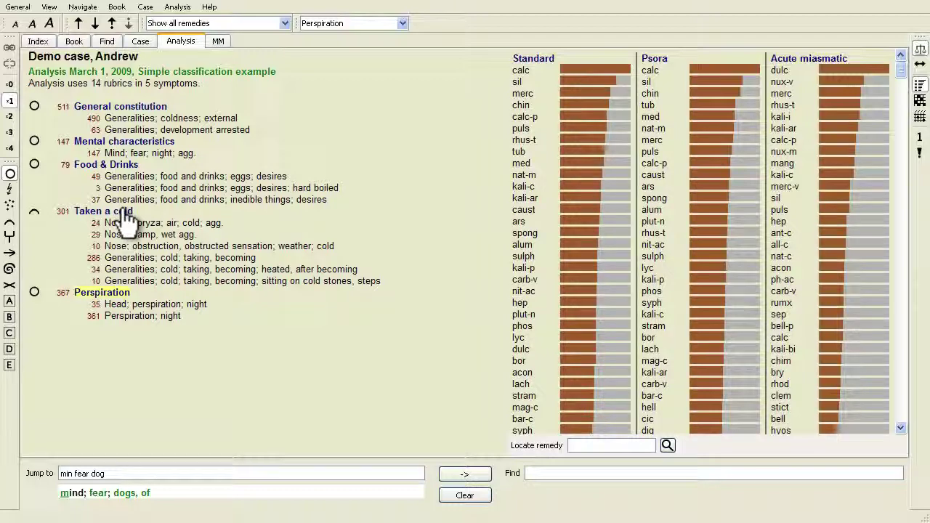
Step: Move the Taken a cold symptom up to the top, above General constitution
{"action": "left_click", "coordinate": [123, 218]}
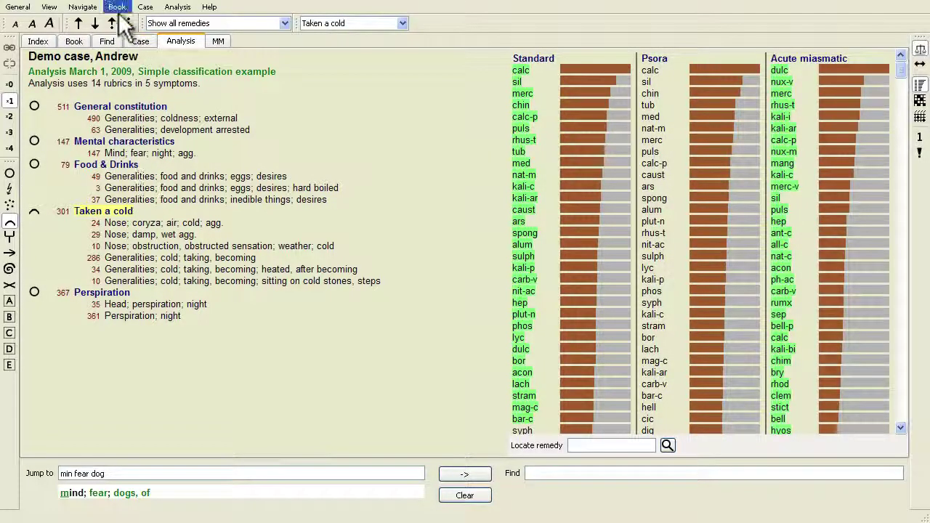
{"action": "left_click", "coordinate": [82, 8]}
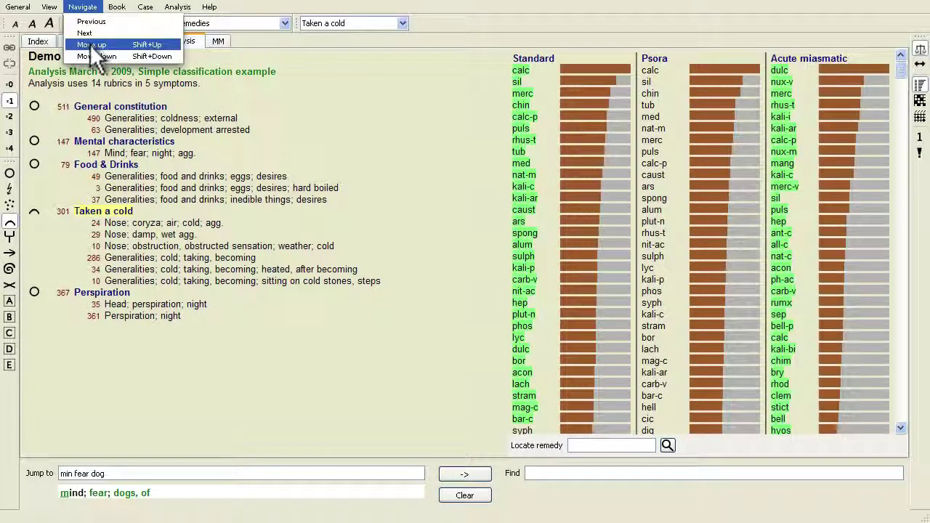
{"action": "left_click", "coordinate": [109, 33]}
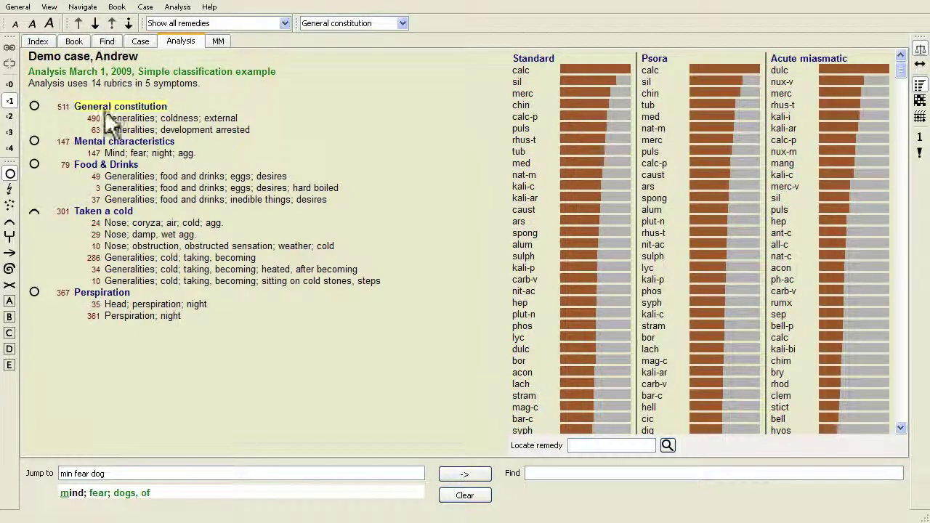
{"action": "left_click", "coordinate": [106, 215]}
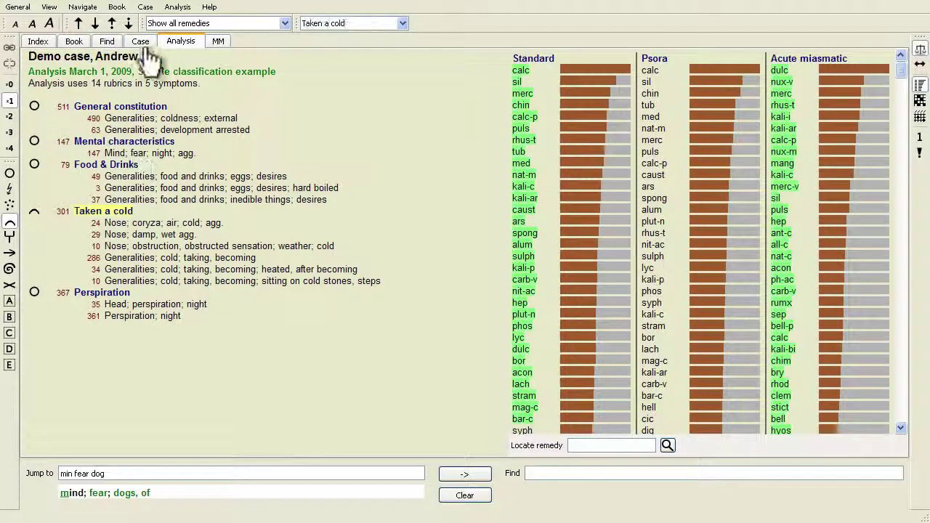
{"action": "left_click", "coordinate": [112, 22]}
{"action": "left_click", "coordinate": [112, 22]}
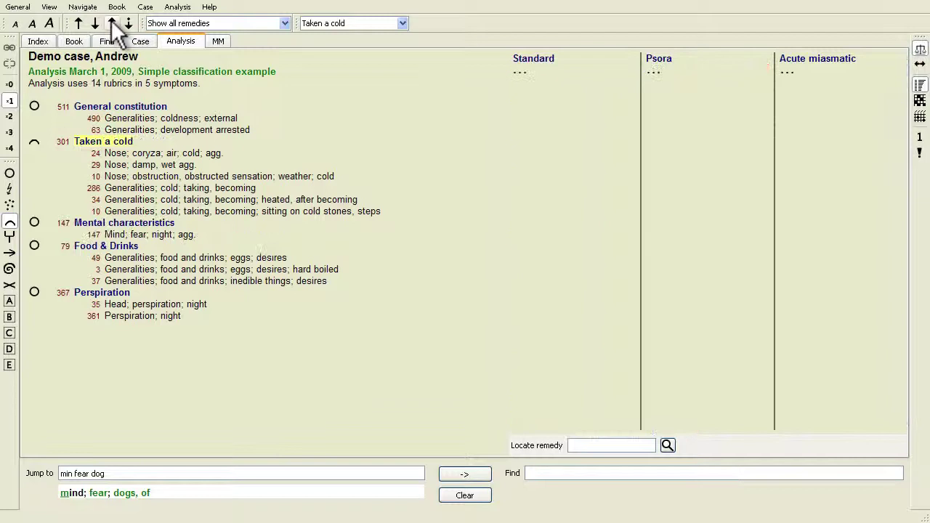
{"action": "left_click", "coordinate": [112, 22]}
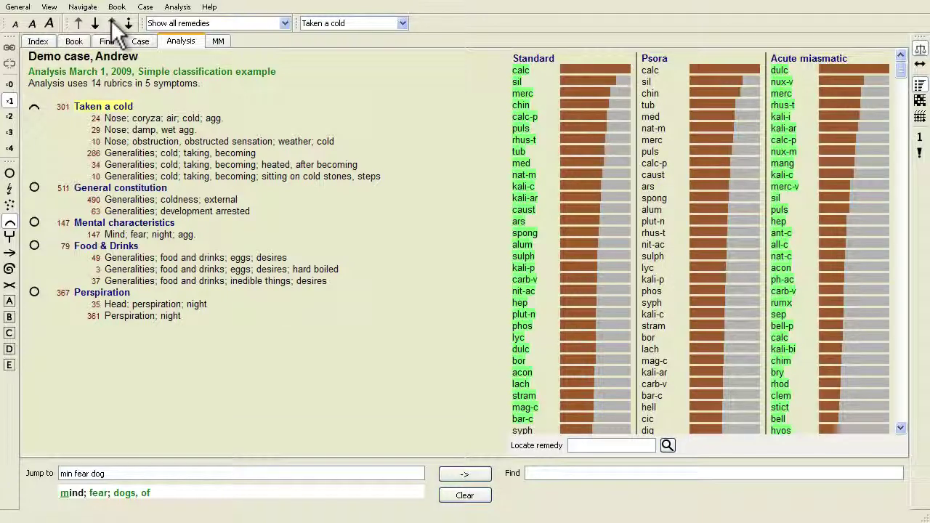
Step: Sort the symptoms alphabetically
{"action": "right_click", "coordinate": [161, 354]}
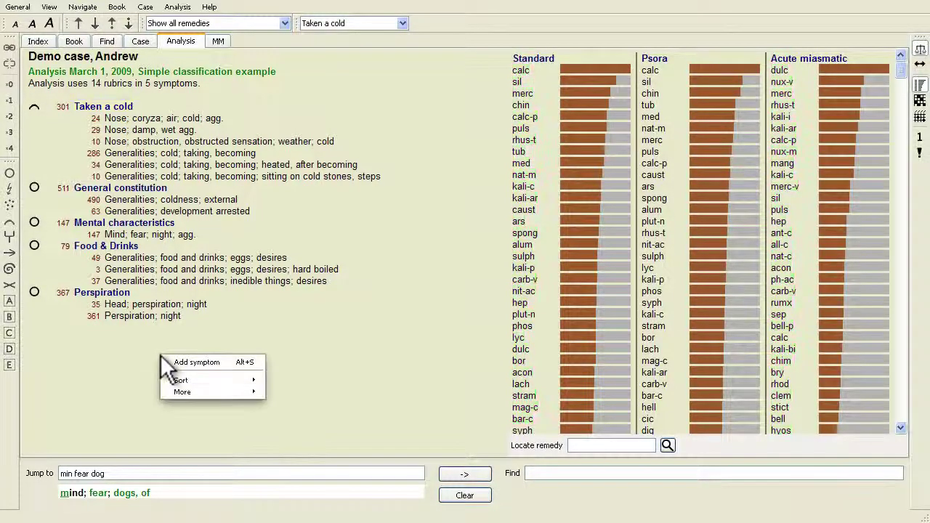
{"action": "mouse_move", "coordinate": [189, 380]}
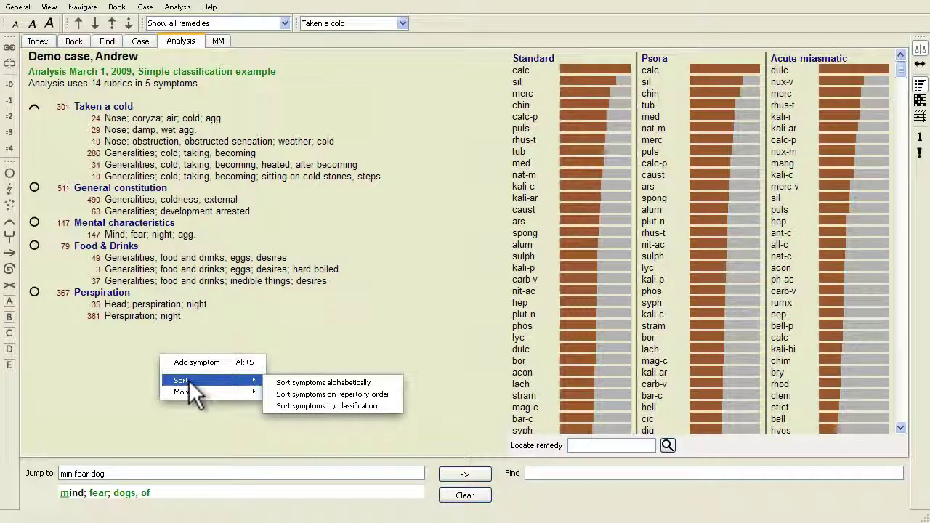
{"action": "left_click", "coordinate": [290, 382]}
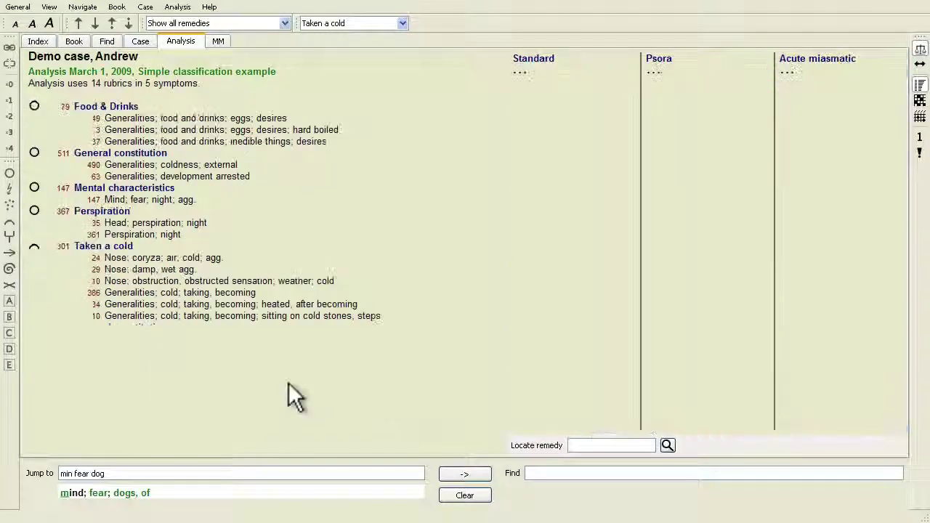
Step: Re-sort the symptoms in repertory order
{"action": "right_click", "coordinate": [151, 359]}
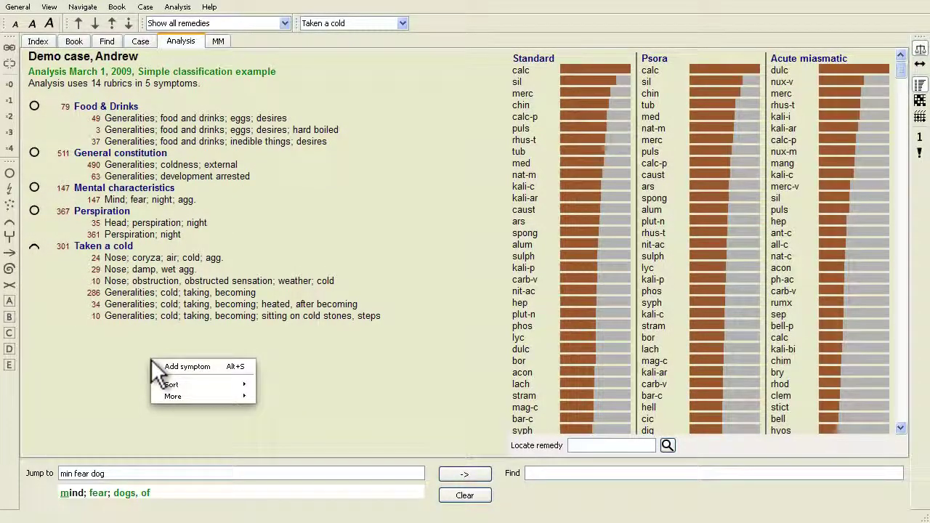
{"action": "mouse_move", "coordinate": [170, 381]}
{"action": "left_click", "coordinate": [313, 399]}
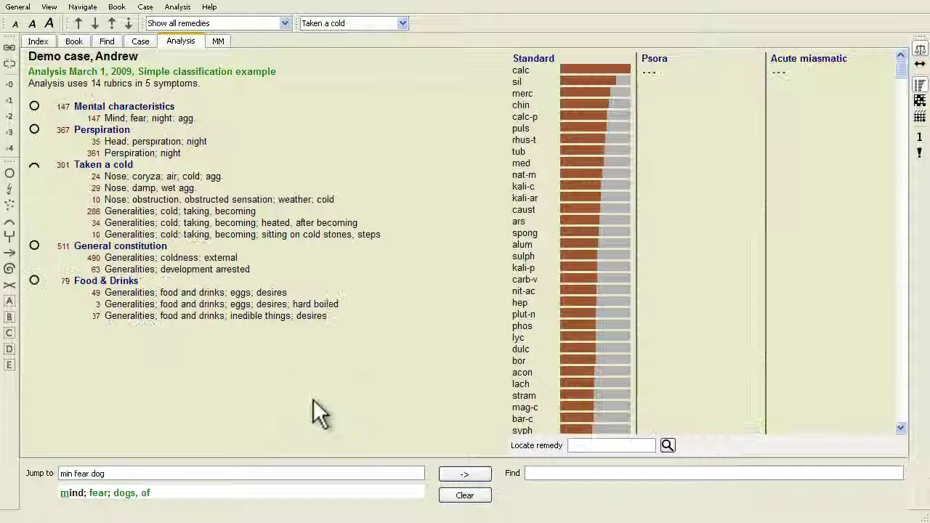
Step: Sort the symptoms by classification, leaving Taken a cold last
{"action": "right_click", "coordinate": [163, 337]}
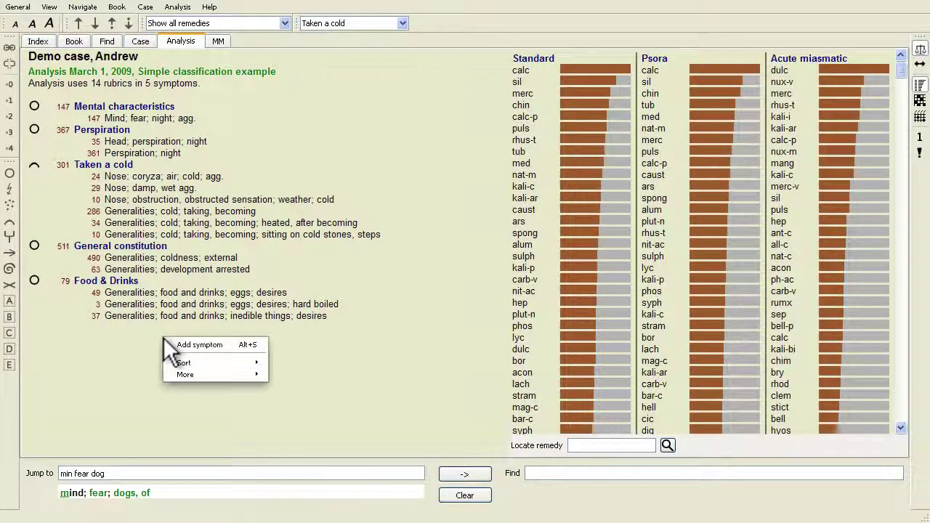
{"action": "mouse_move", "coordinate": [218, 363]}
{"action": "left_click", "coordinate": [313, 389]}
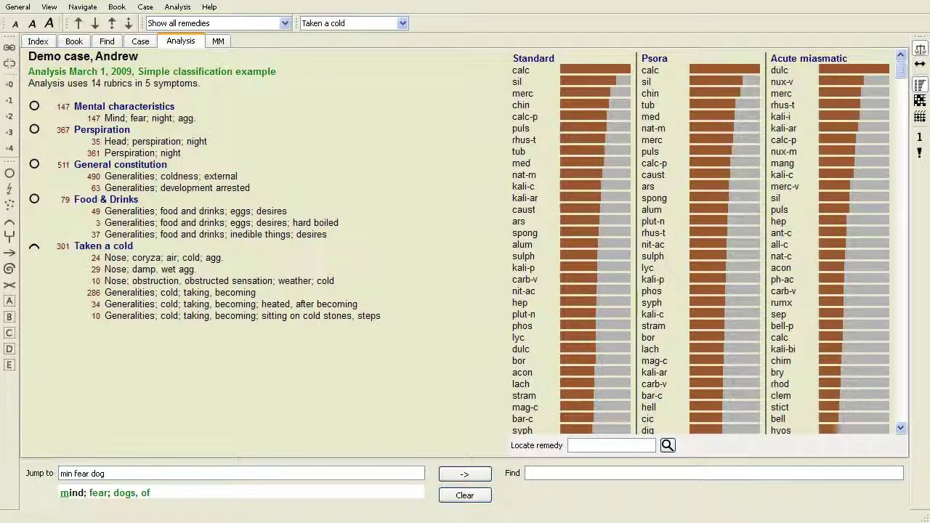
{"action": "left_click", "coordinate": [124, 294]}
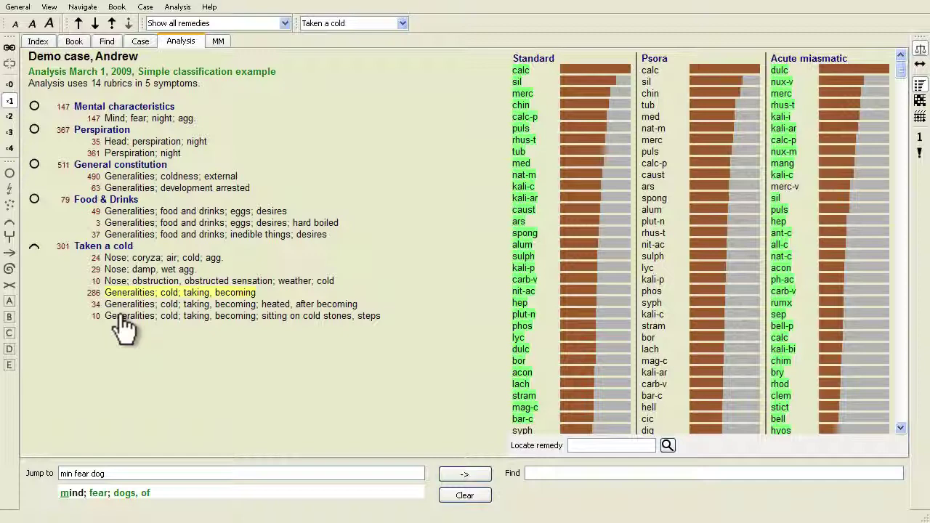
{"action": "left_click", "coordinate": [118, 318], "text": "shift"}
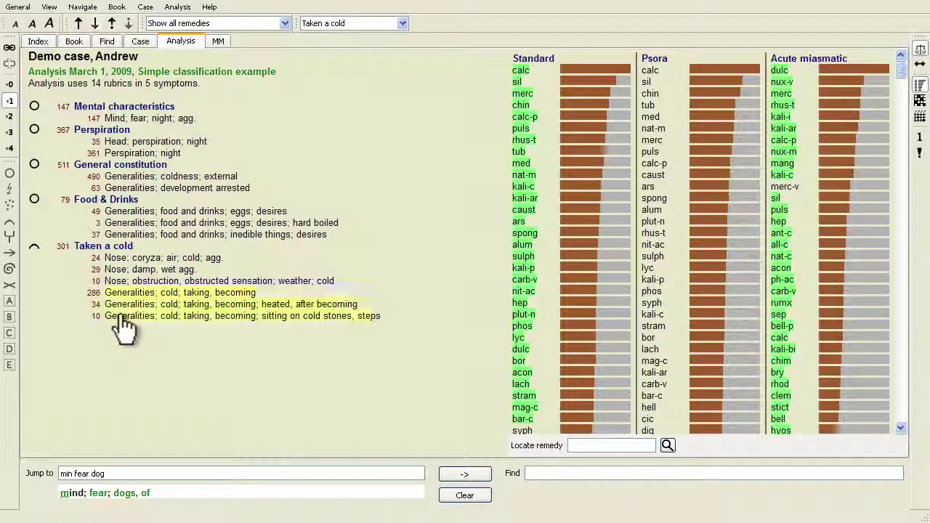
{"action": "left_click", "coordinate": [112, 28]}
{"action": "left_click", "coordinate": [117, 28]}
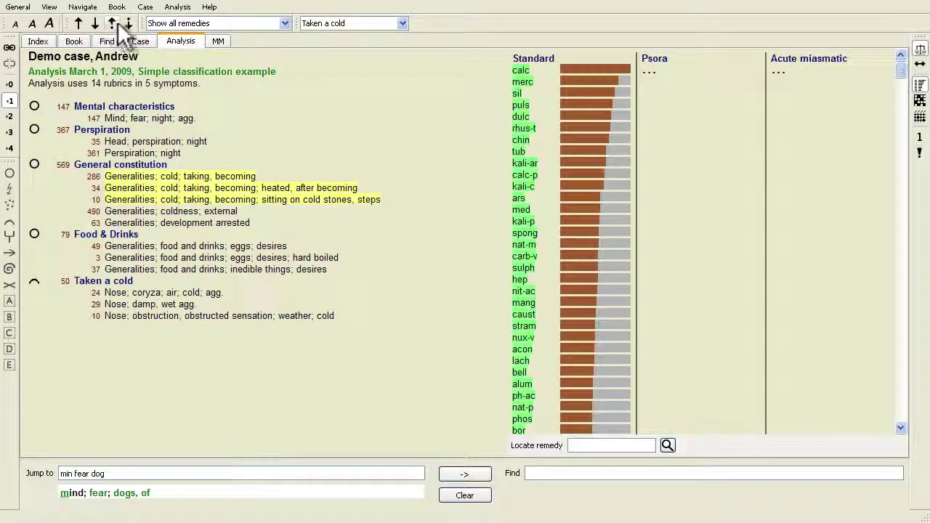
{"action": "left_click", "coordinate": [128, 24]}
{"action": "left_click", "coordinate": [129, 24]}
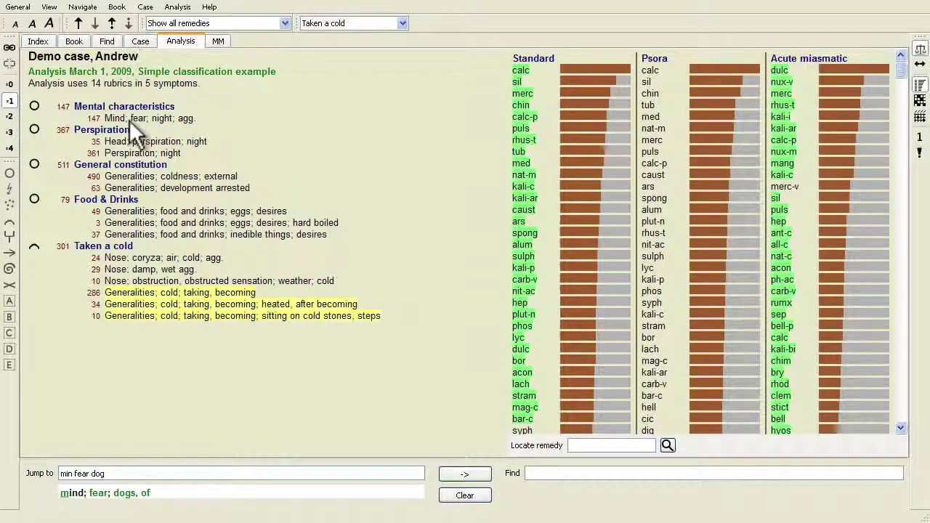
{"action": "left_click", "coordinate": [135, 270]}
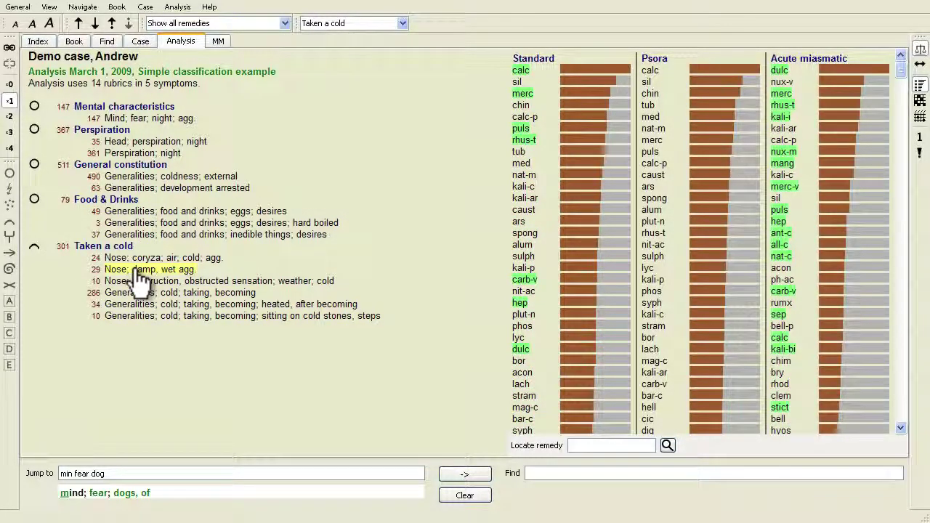